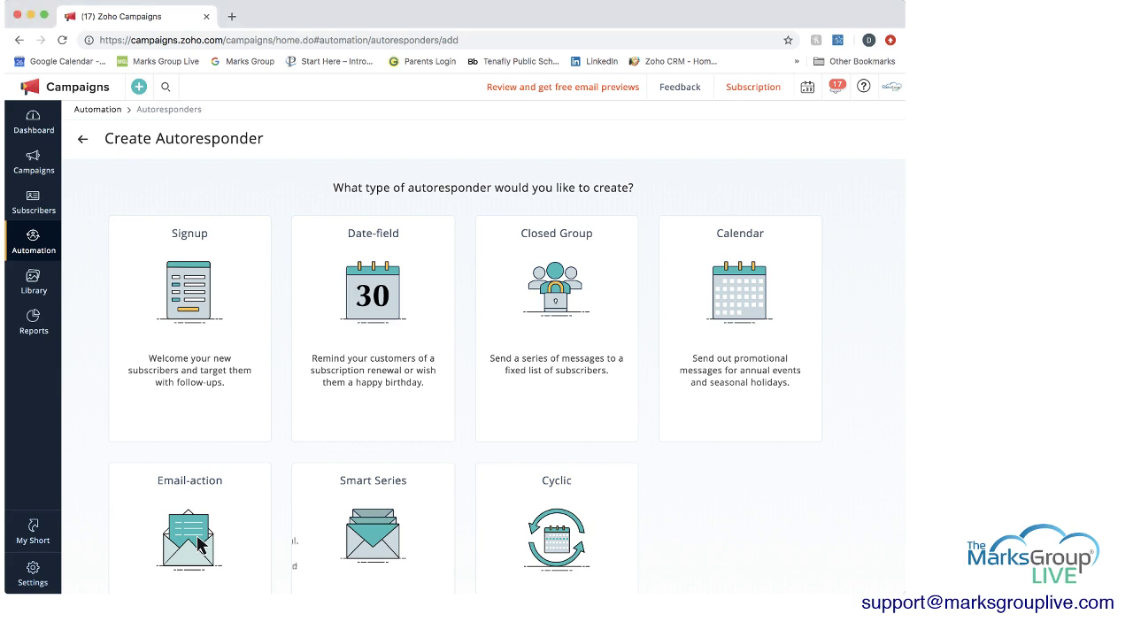
- Go from the dashboard to Automation > Autoresponders to see the autoresponder type cards
left_click(34, 122)
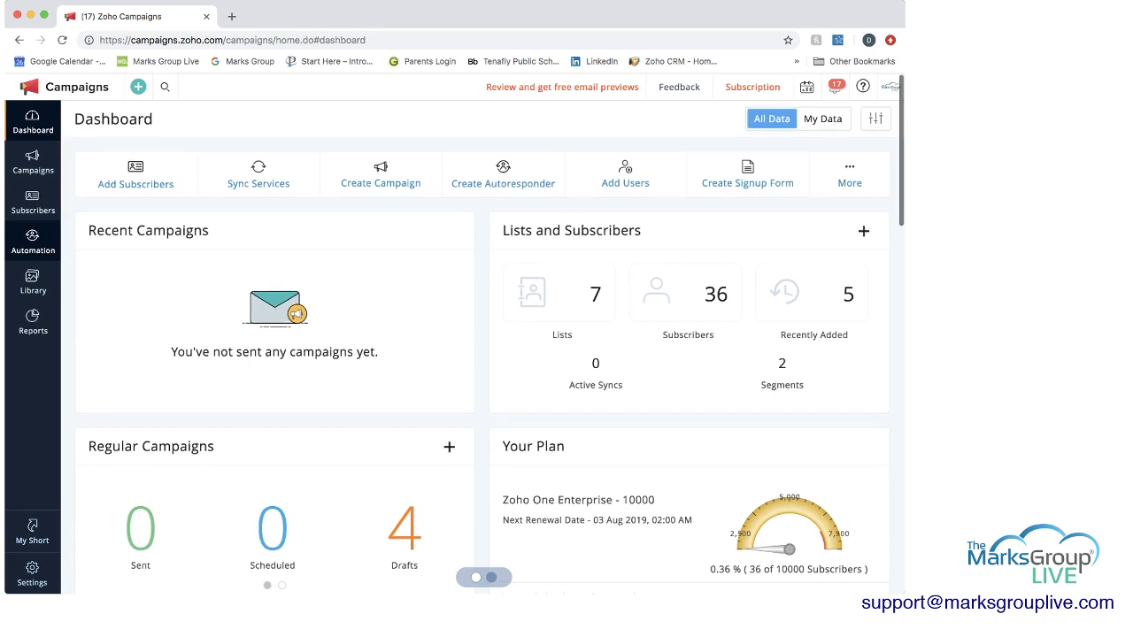
mouse_move(32, 239)
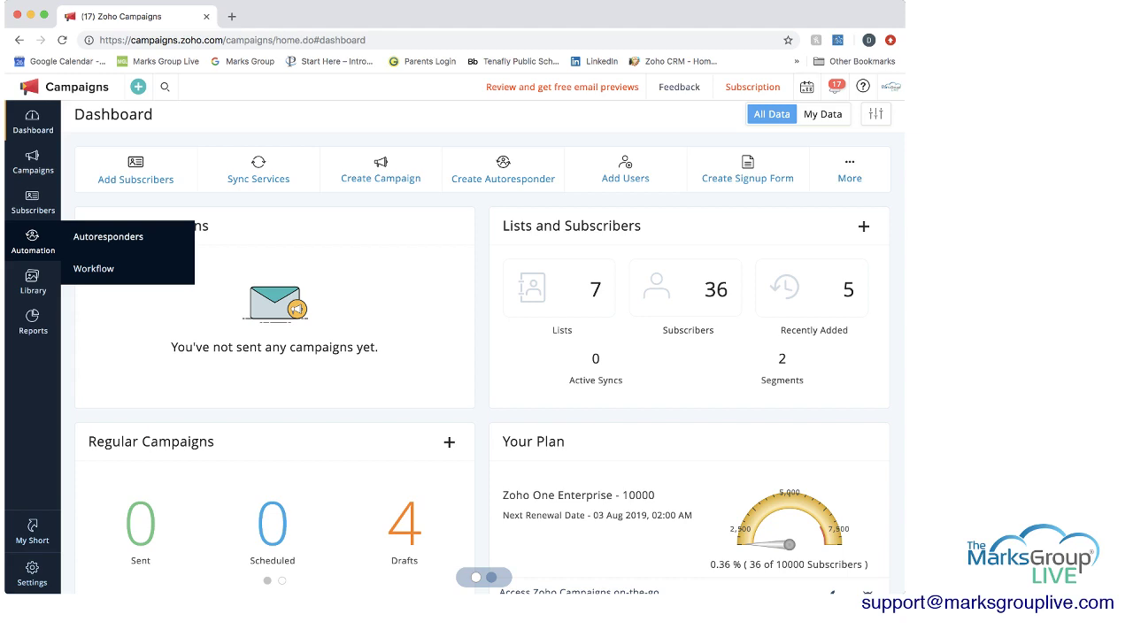
left_click(108, 236)
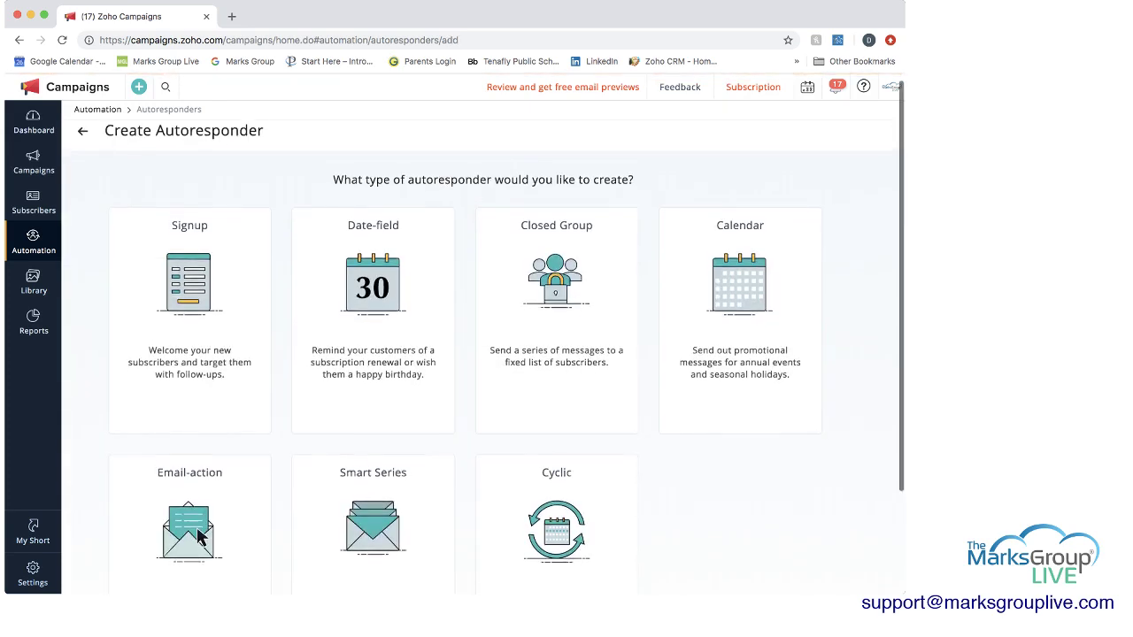
scroll(200, 531, "down", 2)
scroll(198, 476, "down", 1)
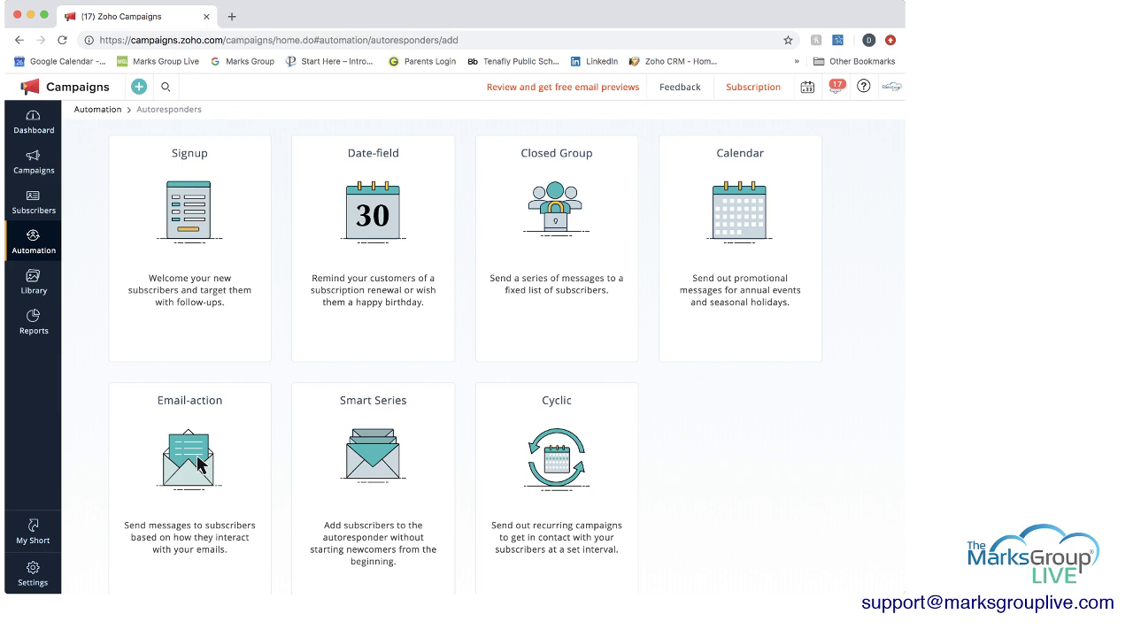
mouse_move(556, 248)
mouse_move(741, 257)
scroll(199, 465, "down", 2)
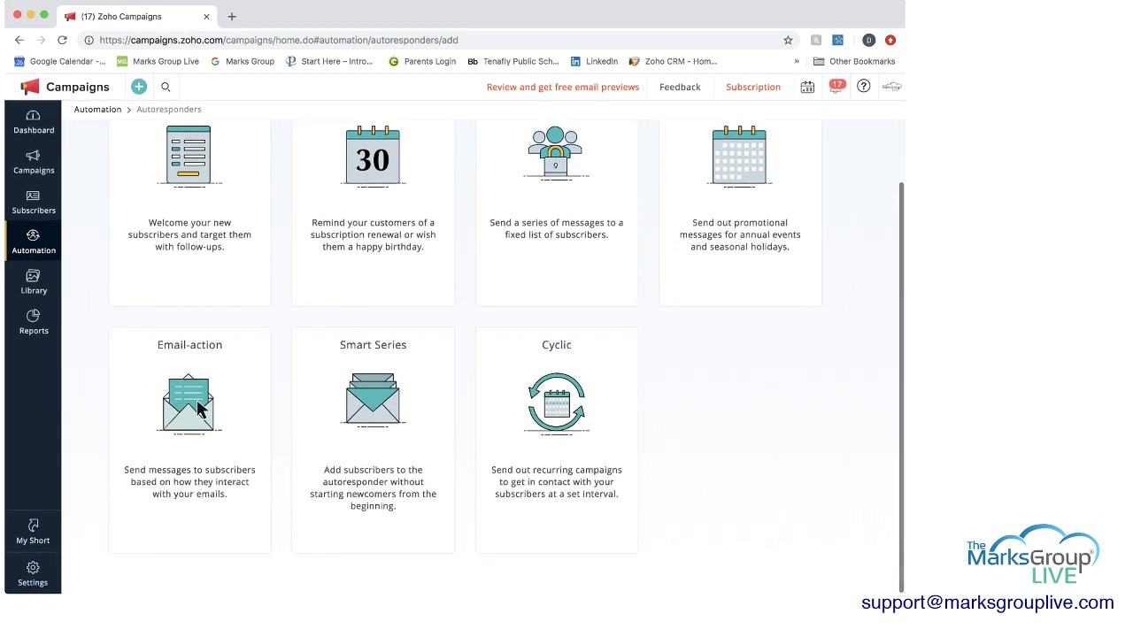
mouse_move(203, 404)
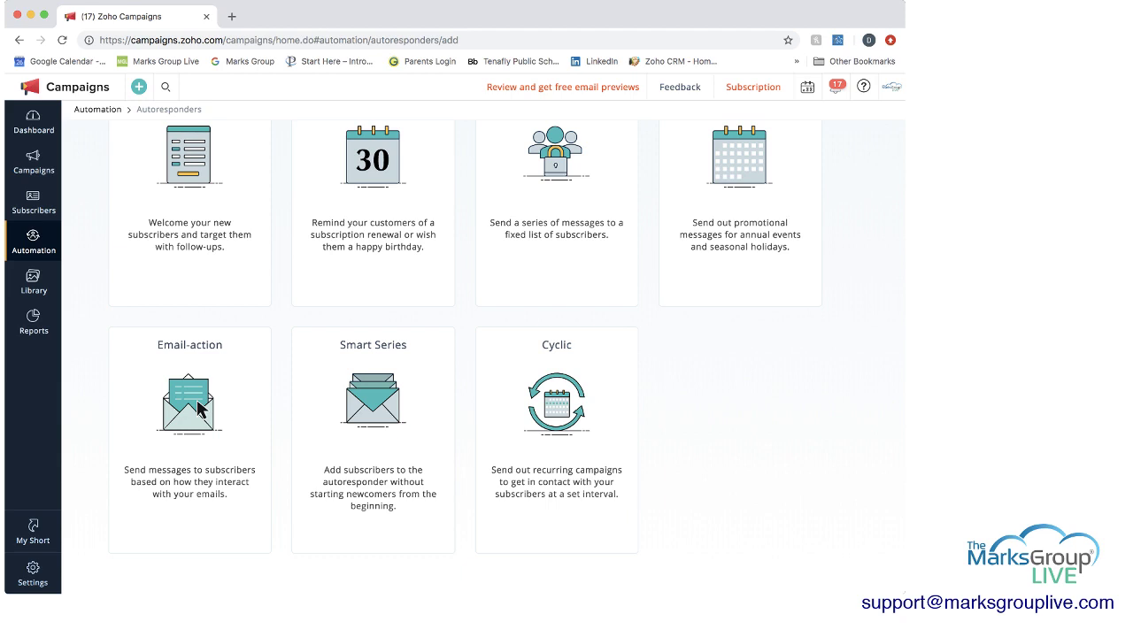
mouse_move(556, 416)
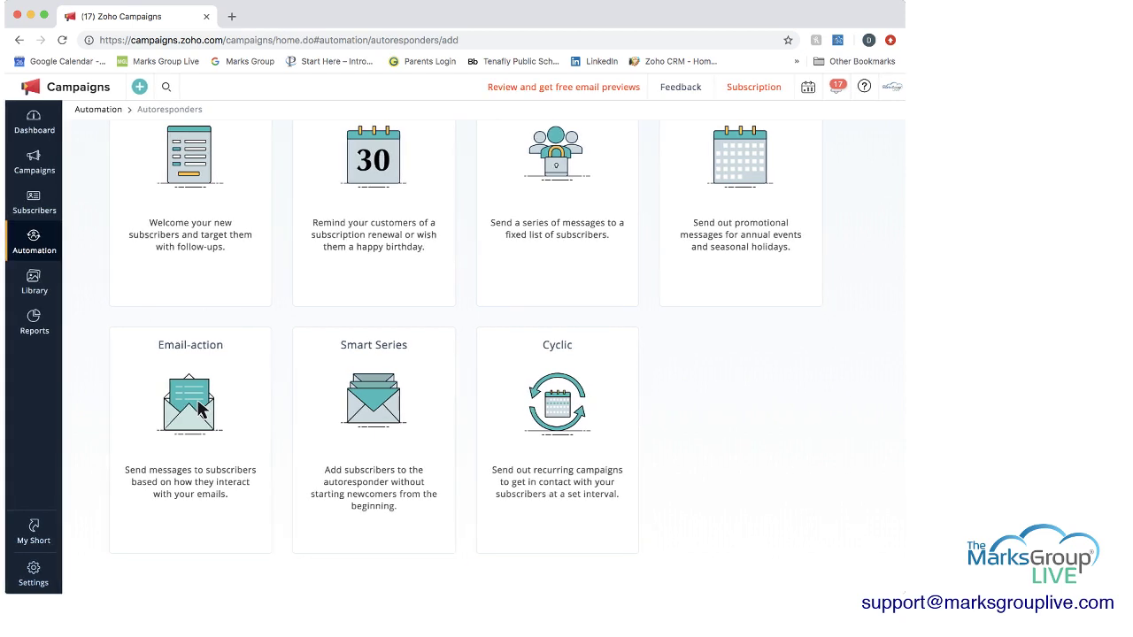
- Create a Date-field autoresponder named 'Sample Date-field Autoresponder'
scroll(507, 357, "up", 1)
scroll(200, 452, "up", 2)
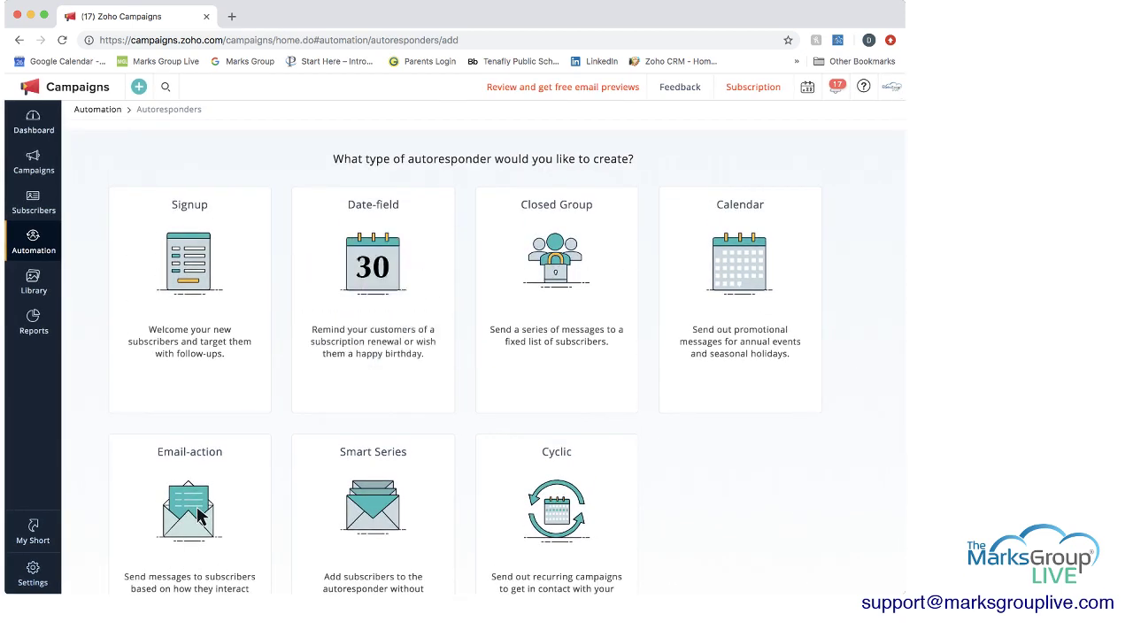
scroll(198, 511, "up", 1)
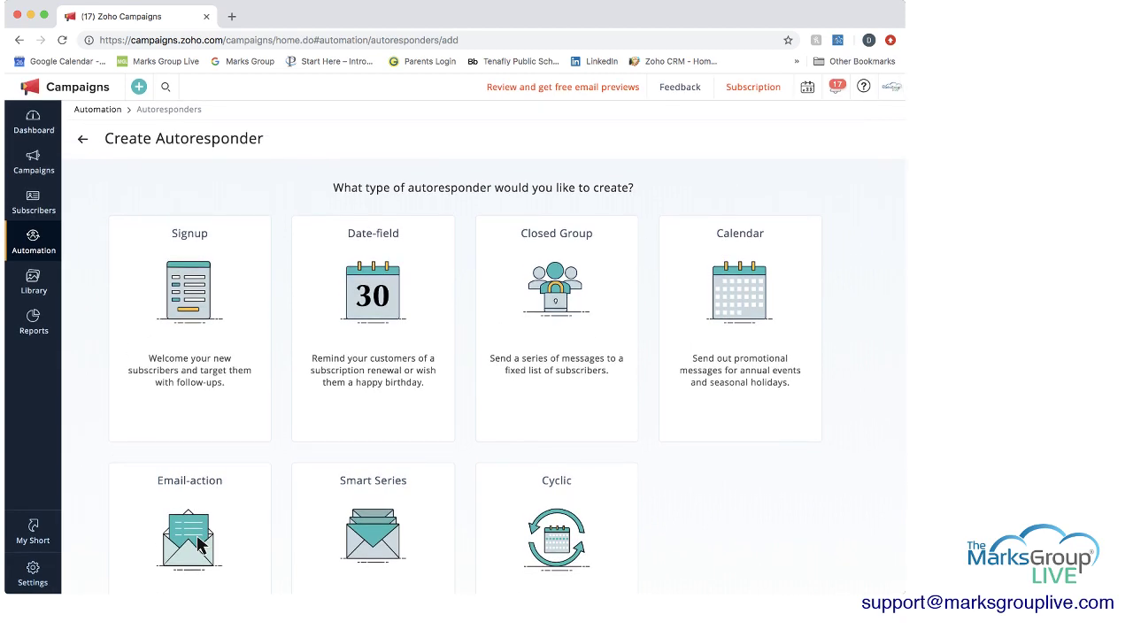
scroll(200, 544, "down", 1)
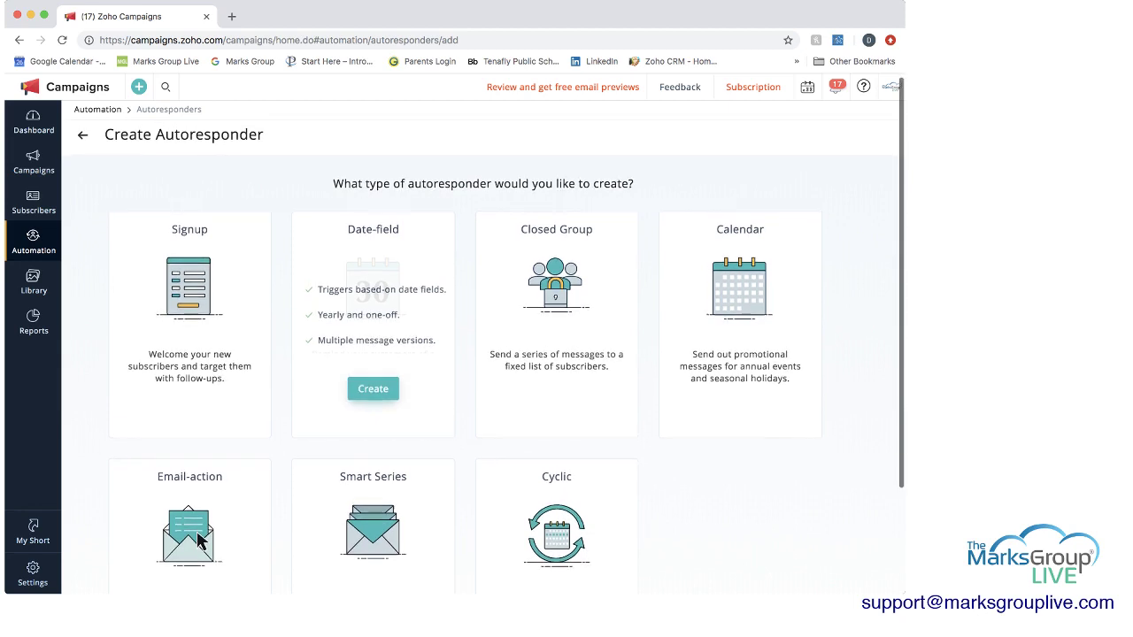
left_click(372, 388)
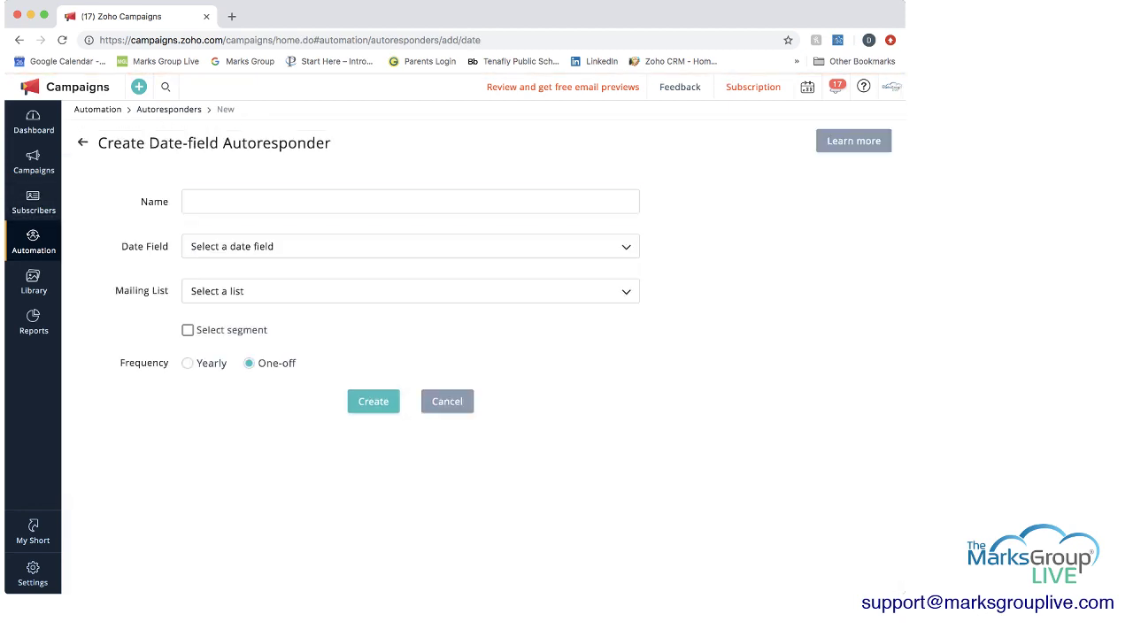
left_click(410, 202)
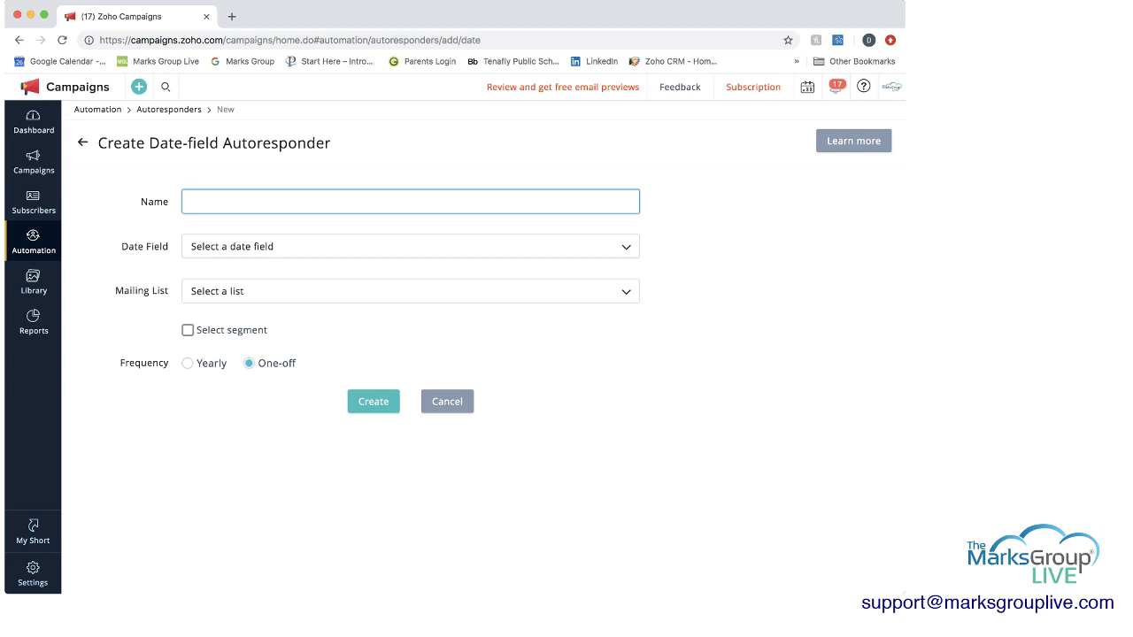
type("Sample Date-field Autoresp")
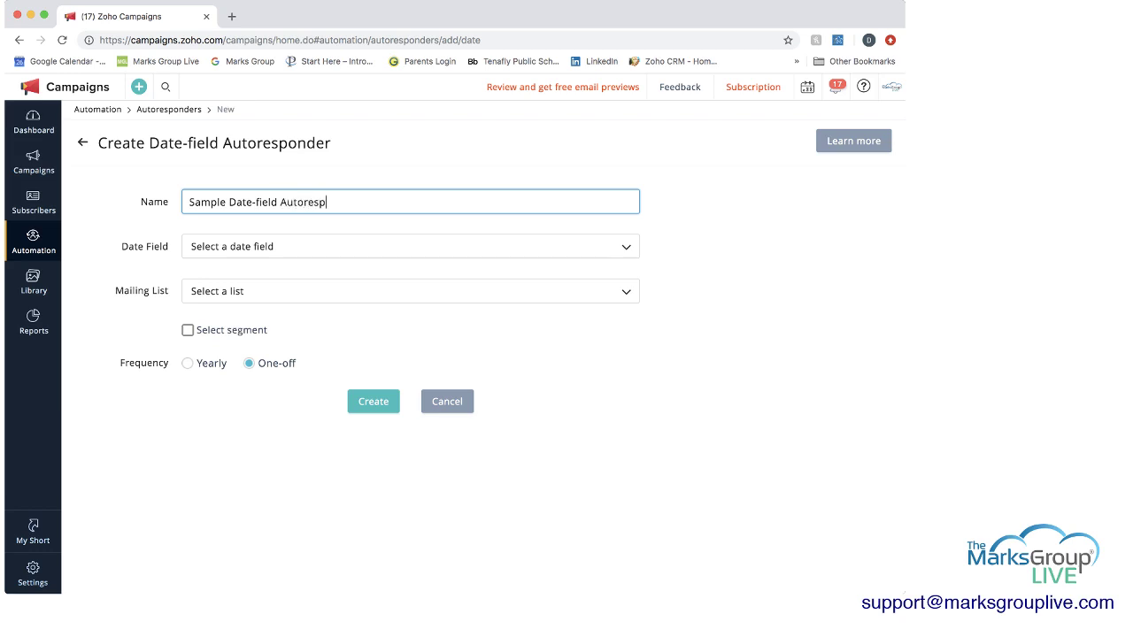
type("onder")
- Add a custom date field labelled 'Date' and confirm it appears in the Date Field list
left_click(410, 246)
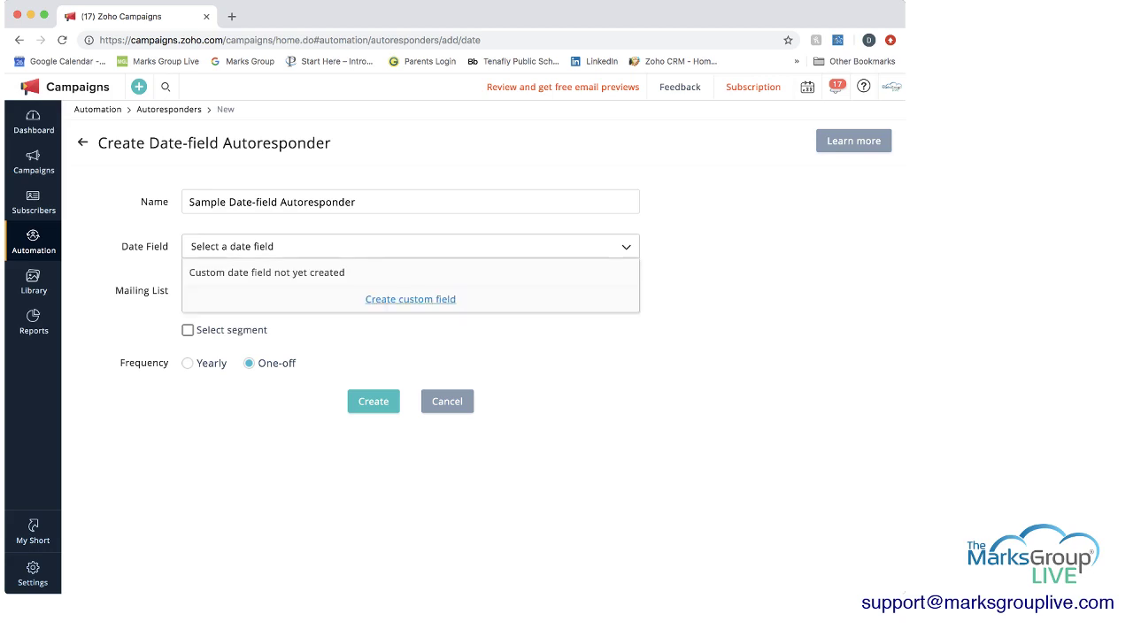
left_click(410, 299)
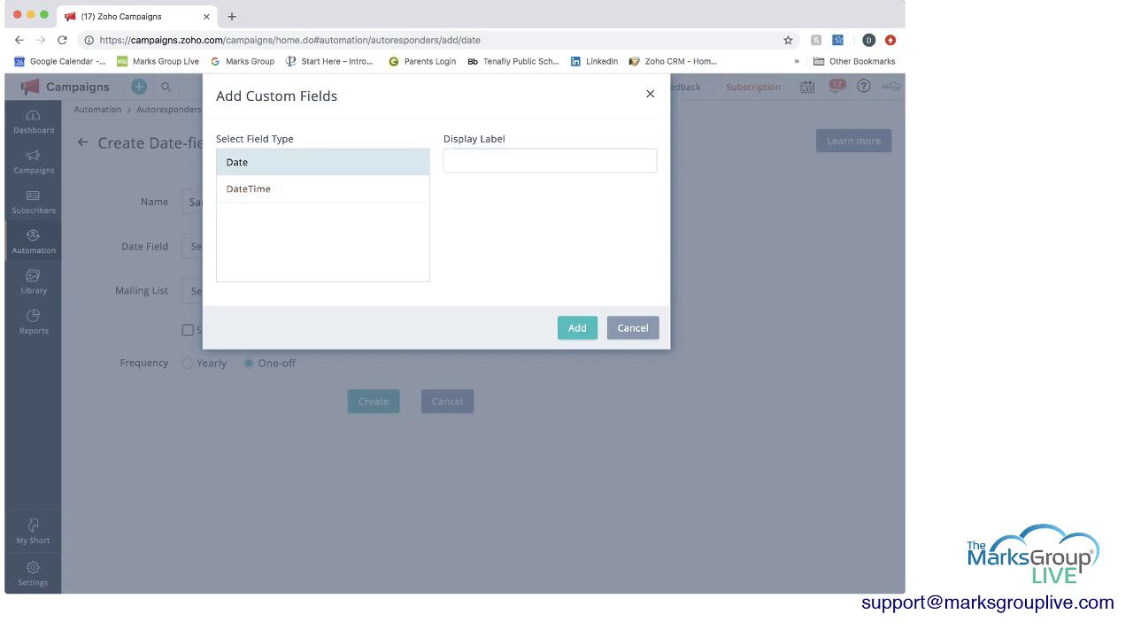
left_click(549, 160)
type("Date")
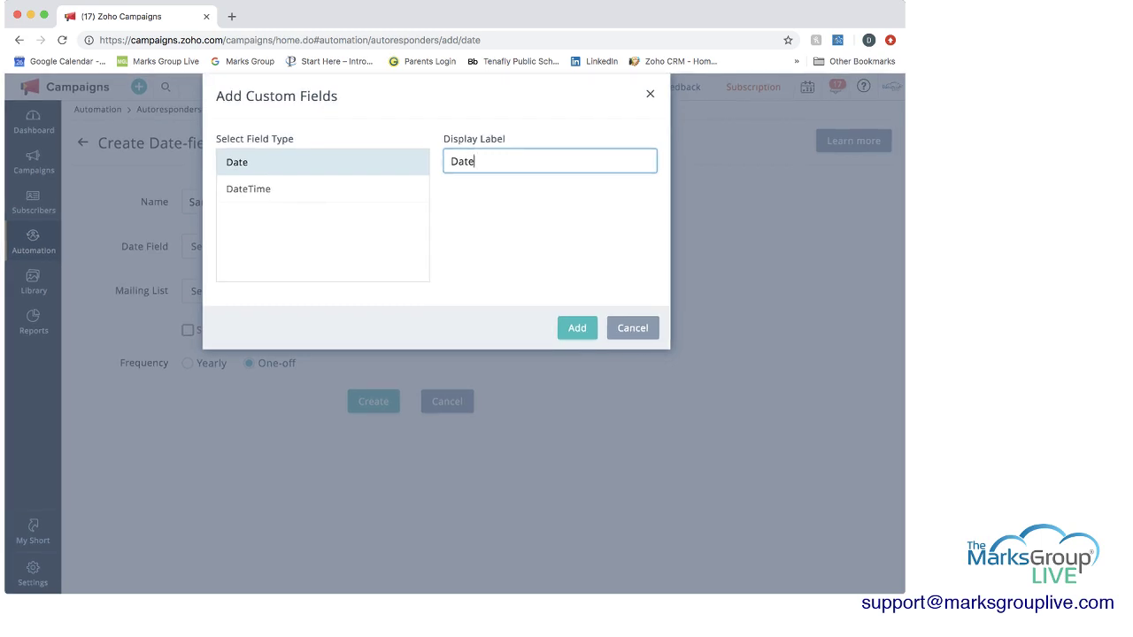
left_click(578, 328)
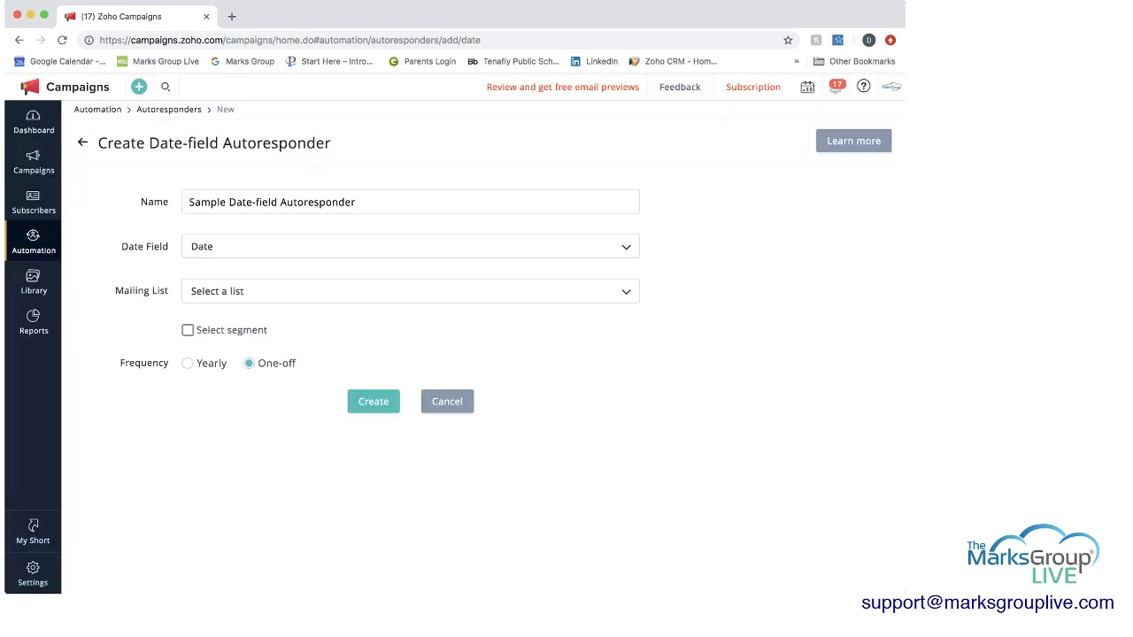
left_click(410, 246)
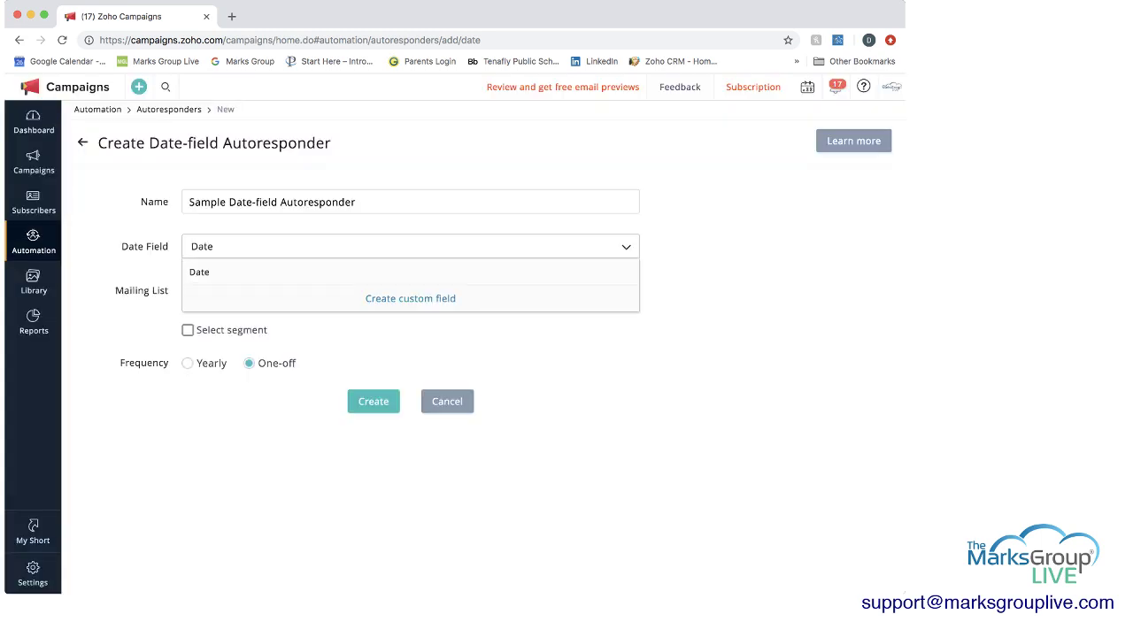
key("Escape")
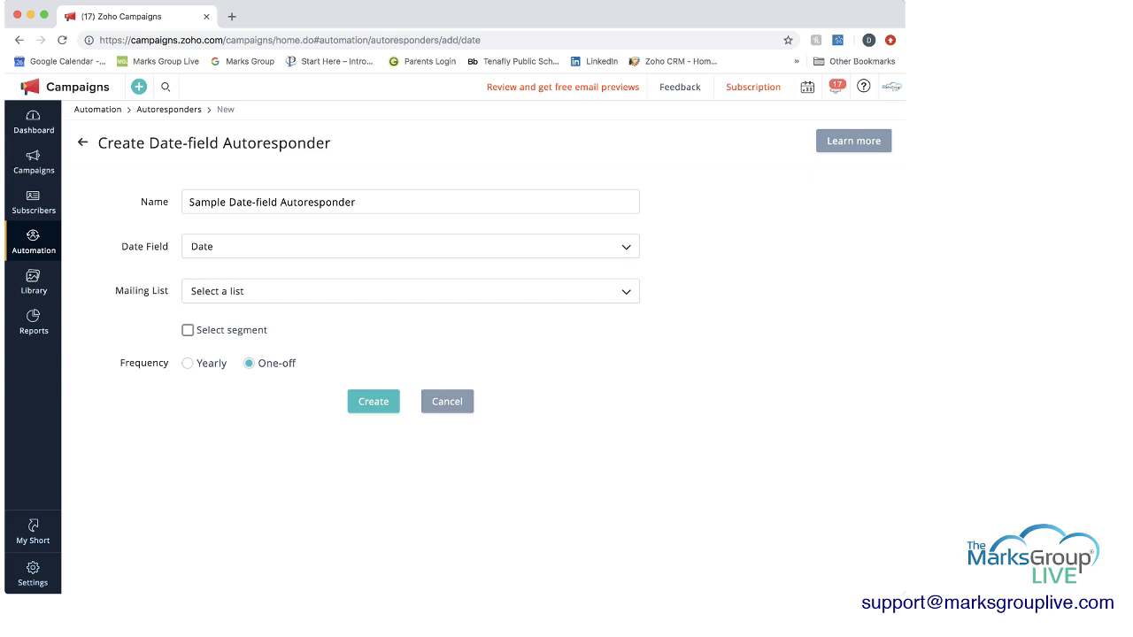
- Target Test 2 List with no segment restriction and set the frequency to Yearly
left_click(410, 292)
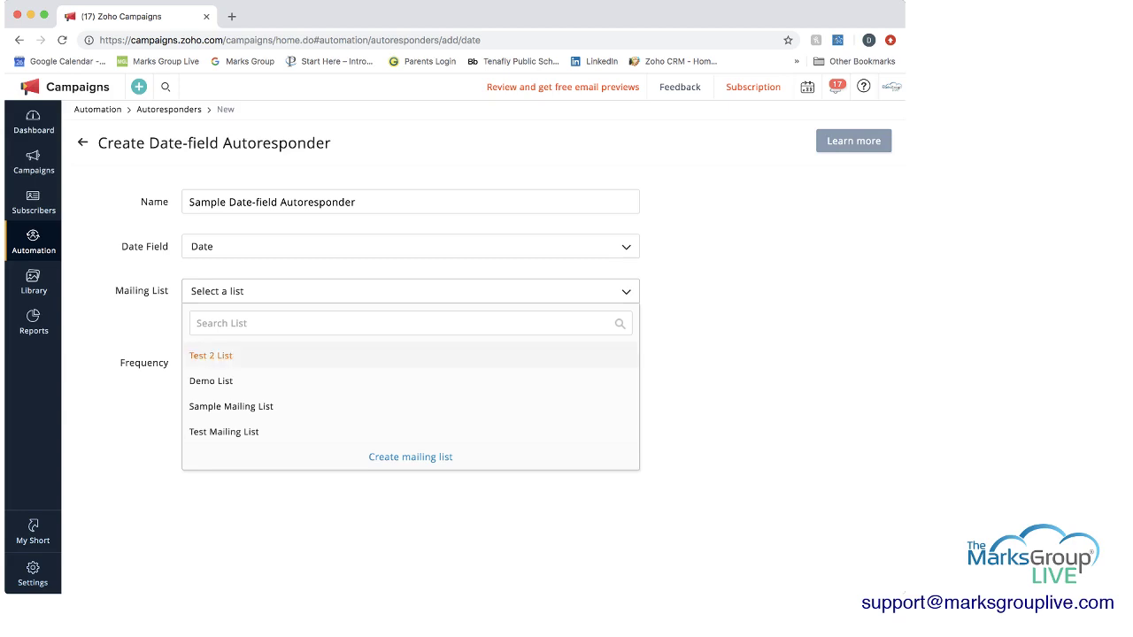
left_click(210, 355)
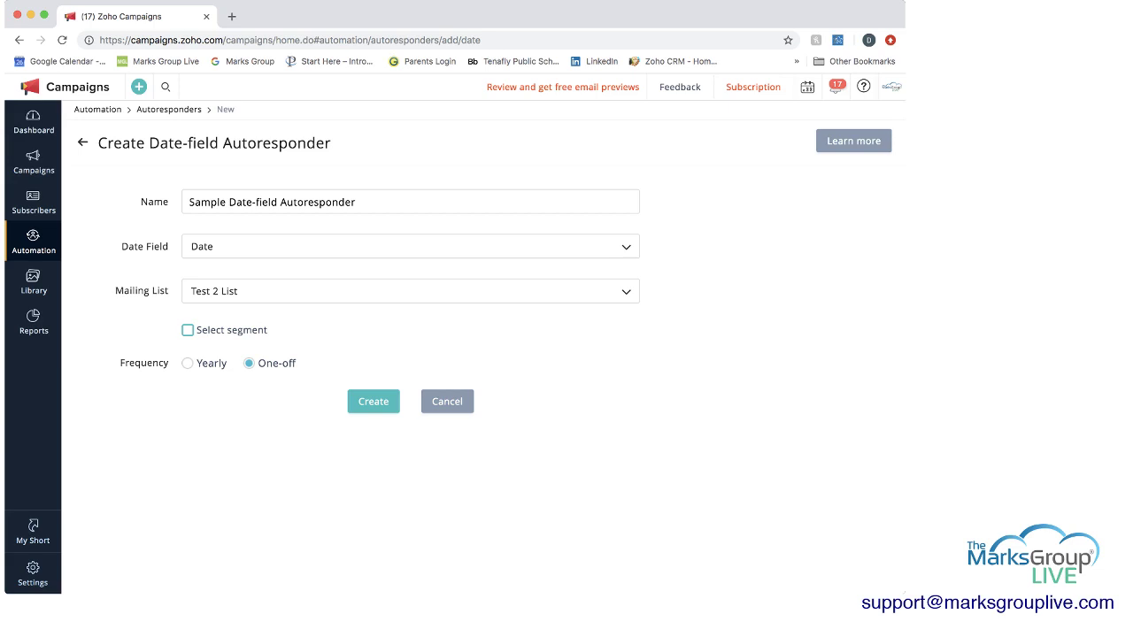
left_click(187, 329)
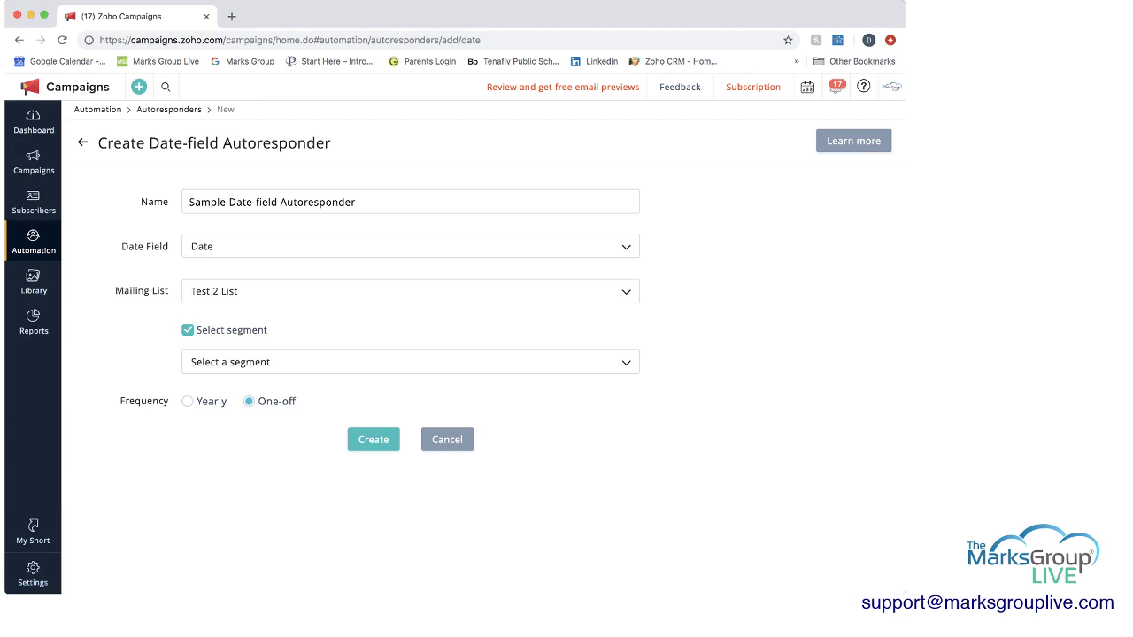
left_click(410, 362)
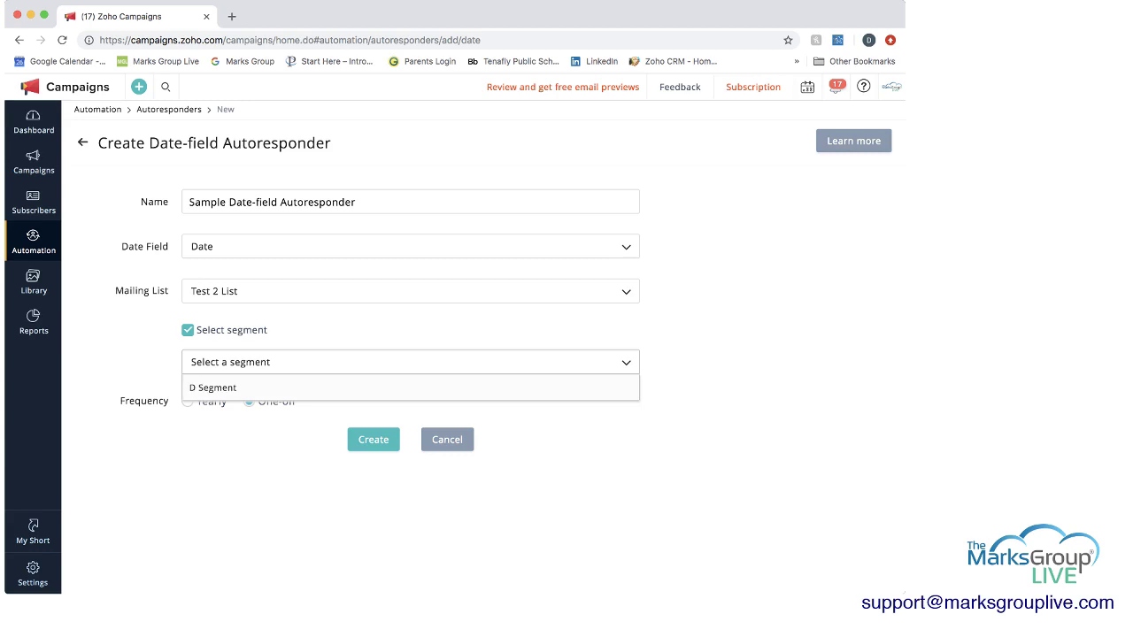
left_click(188, 329)
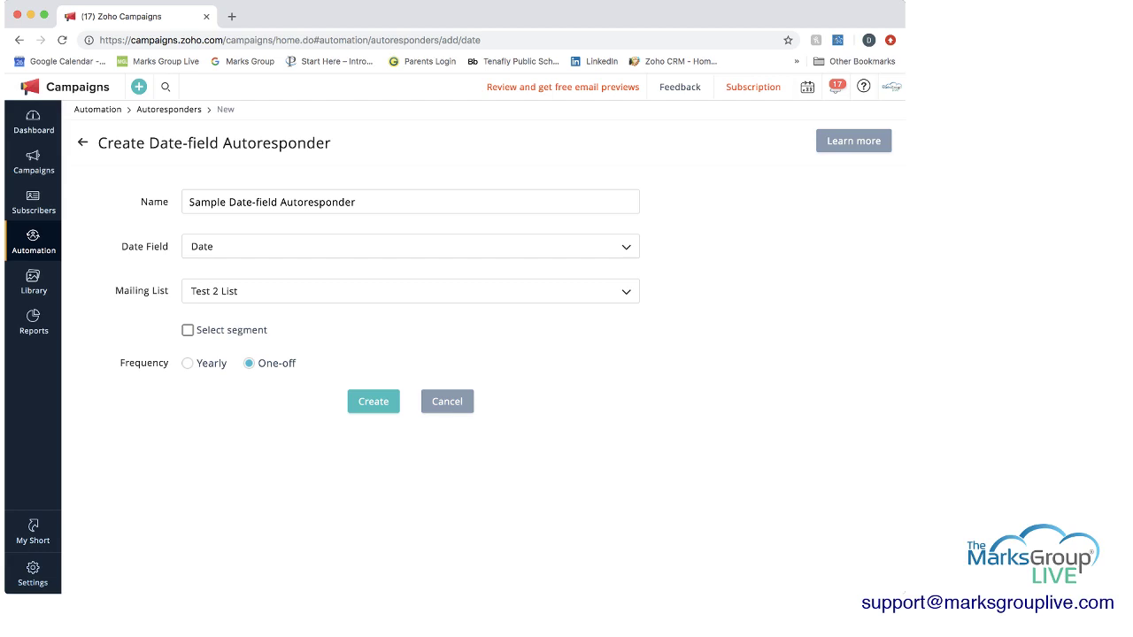
left_click(188, 363)
- Create the Sample Date-field Autoresponder and begin its first message
left_click(373, 401)
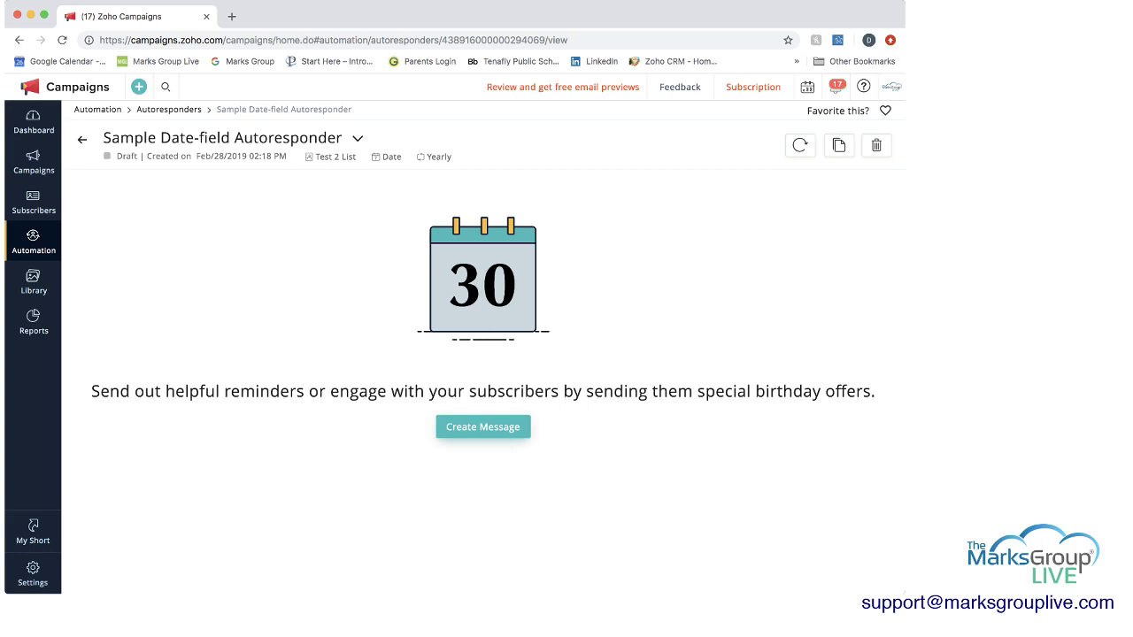
left_click(482, 427)
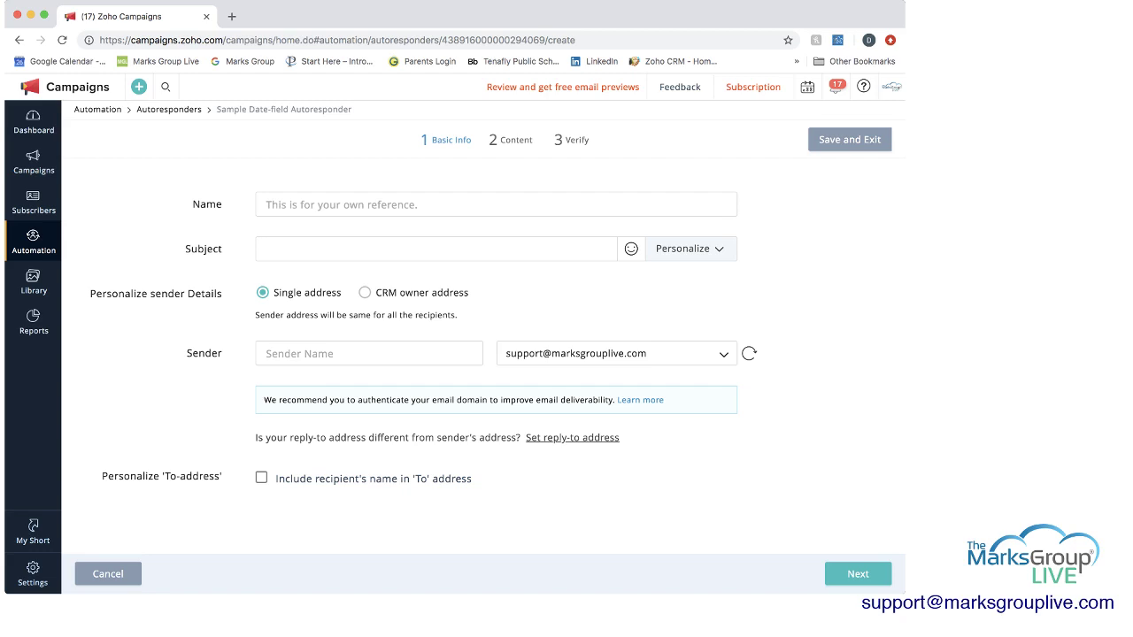
- Enter 'Sample Date-field Message' as the message name
left_click(266, 204)
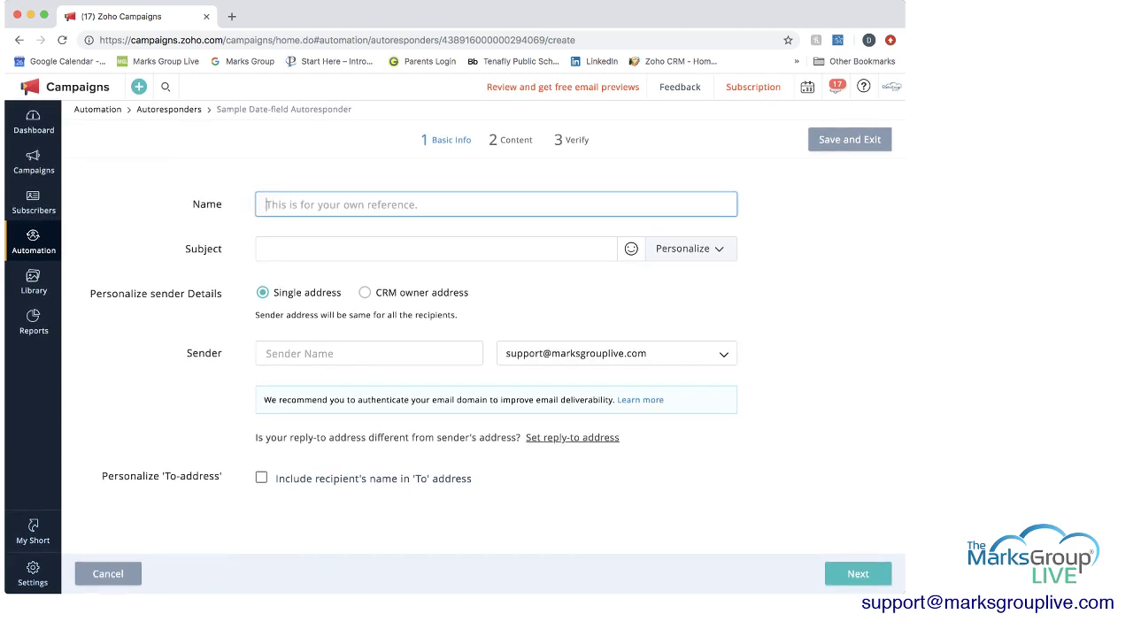
type("Sample Da")
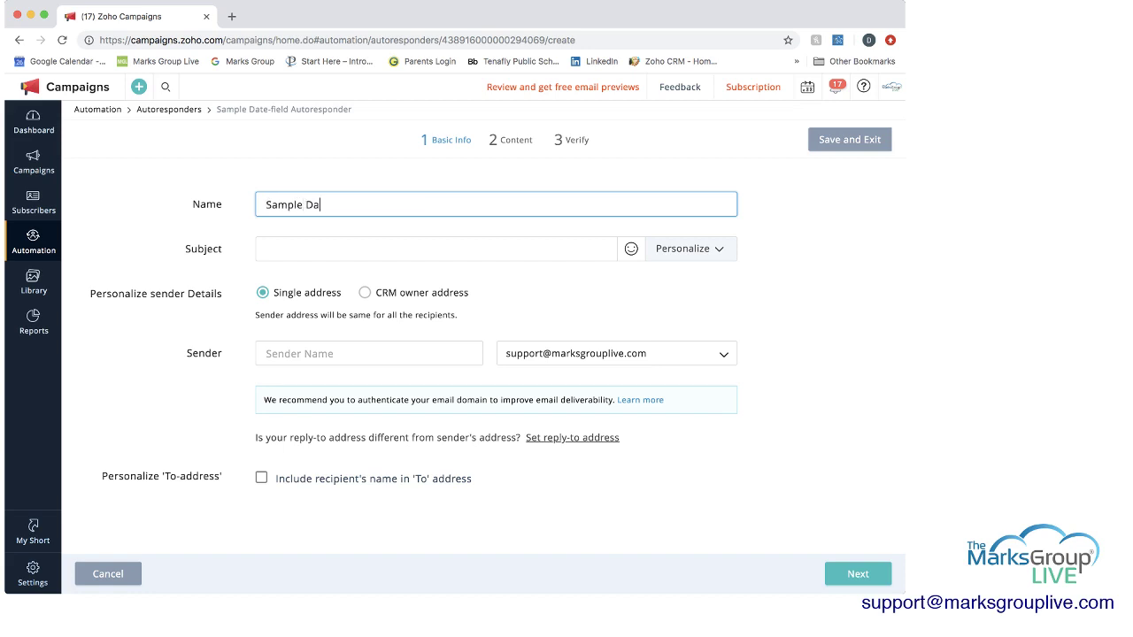
type("te-field Message")
- Set the subject to 'Thank you $[FNAME|Customer]$' and send from the CRM owner's address
left_click(267, 249)
type("Sampl")
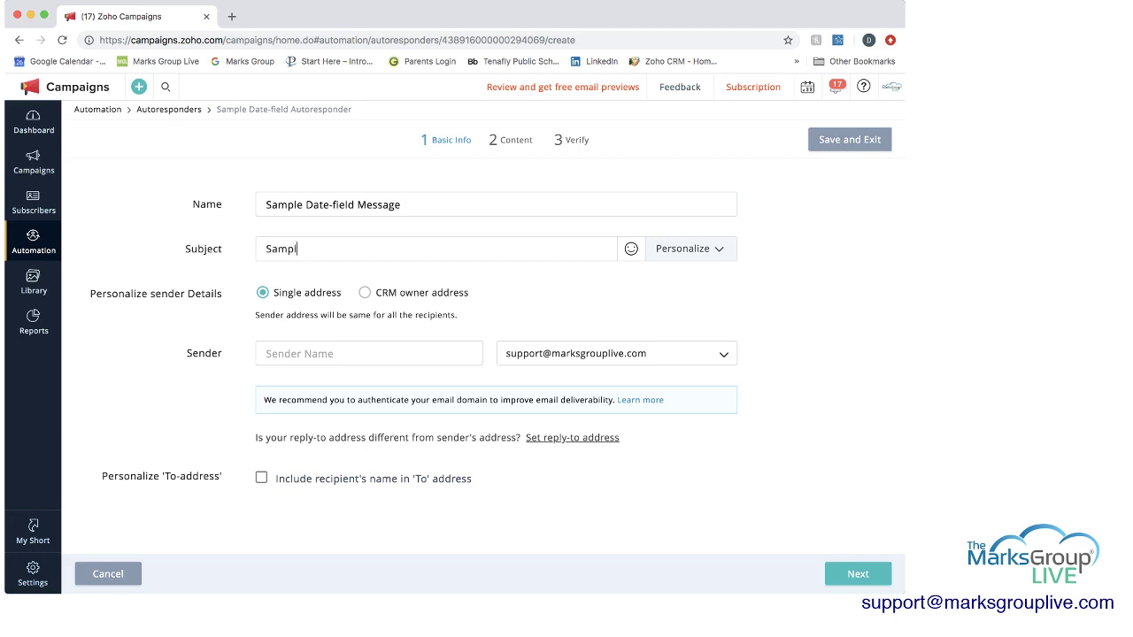
key("BackSpace")
key("BackSpace")
key("BackSpace")
key("BackSpace")
key("BackSpace")
type("Thank you")
left_click(690, 249)
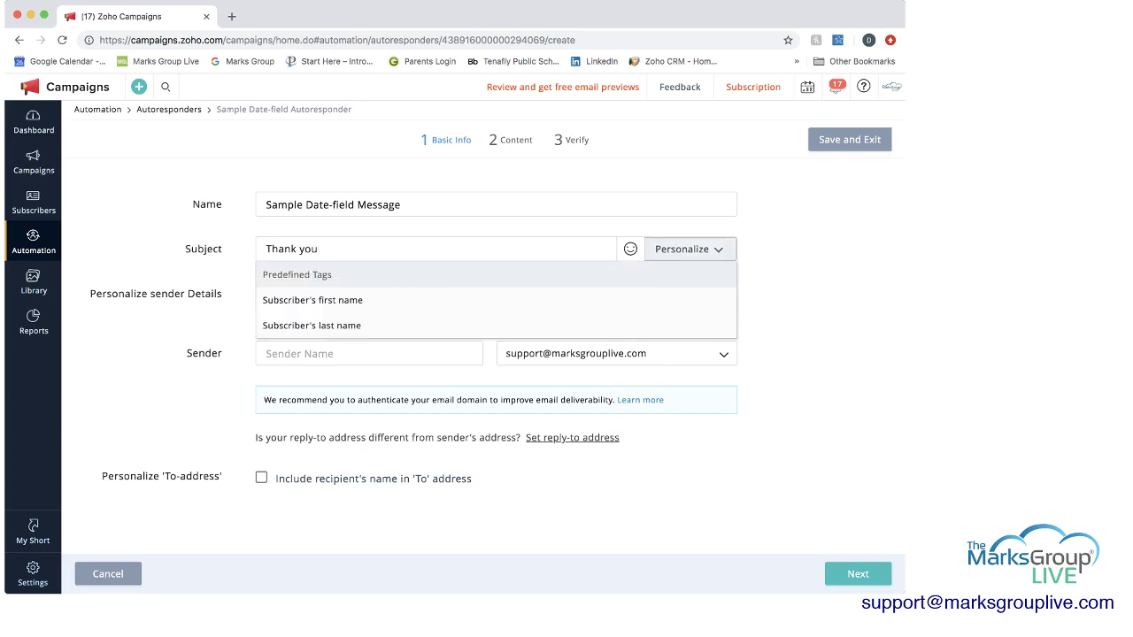
left_click(312, 300)
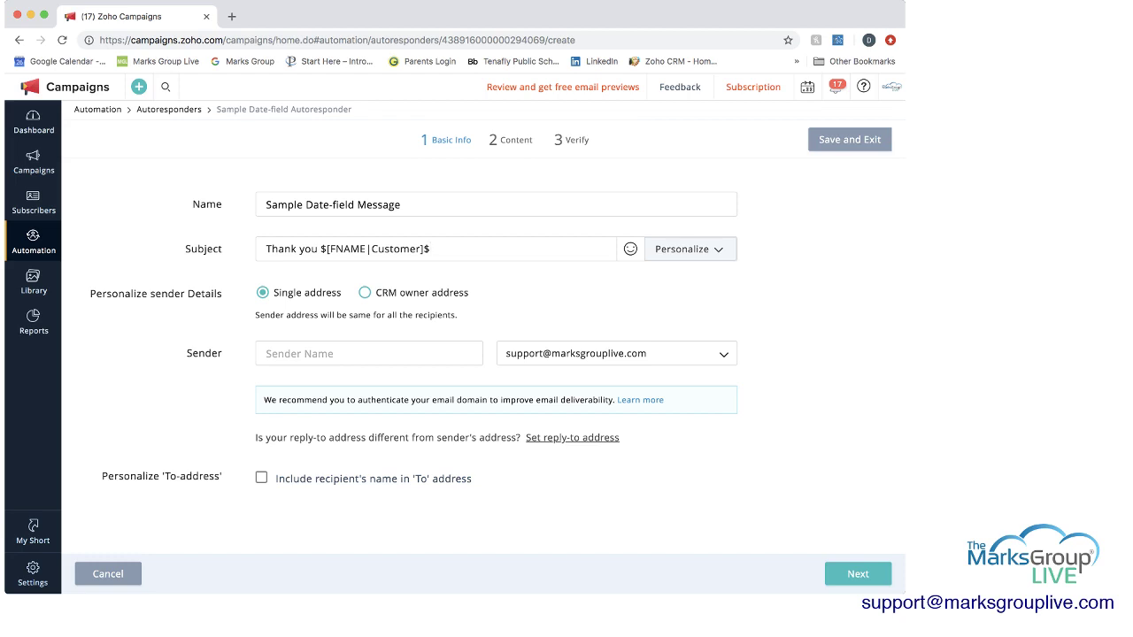
left_click(365, 292)
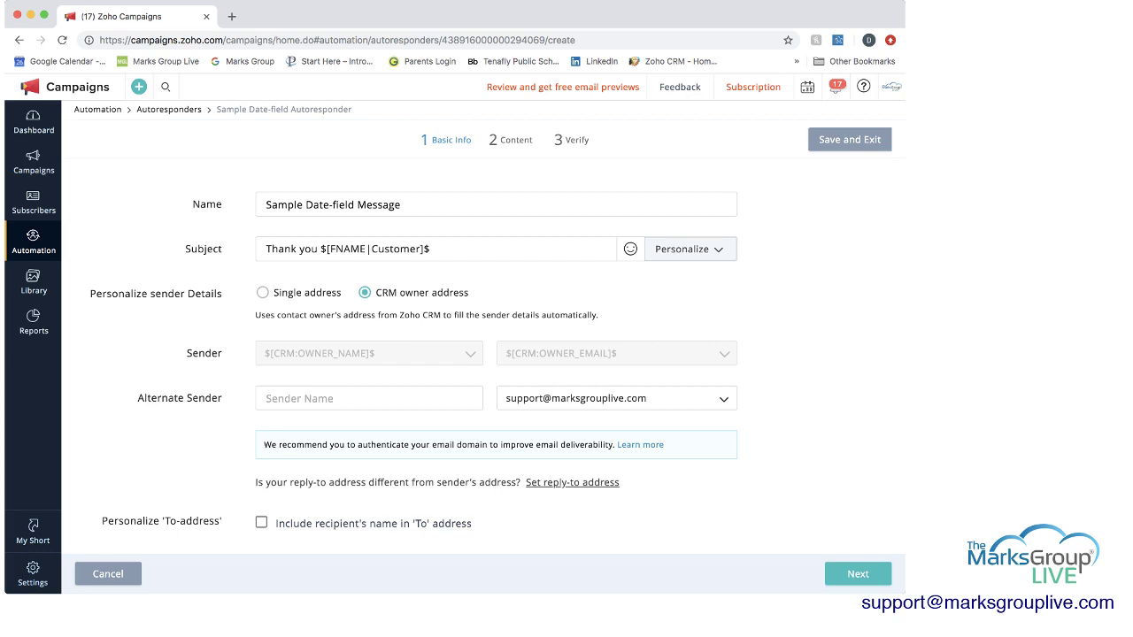
- Move to the Content step and preview the Happy Birthday To You pre-designed template
left_click(858, 574)
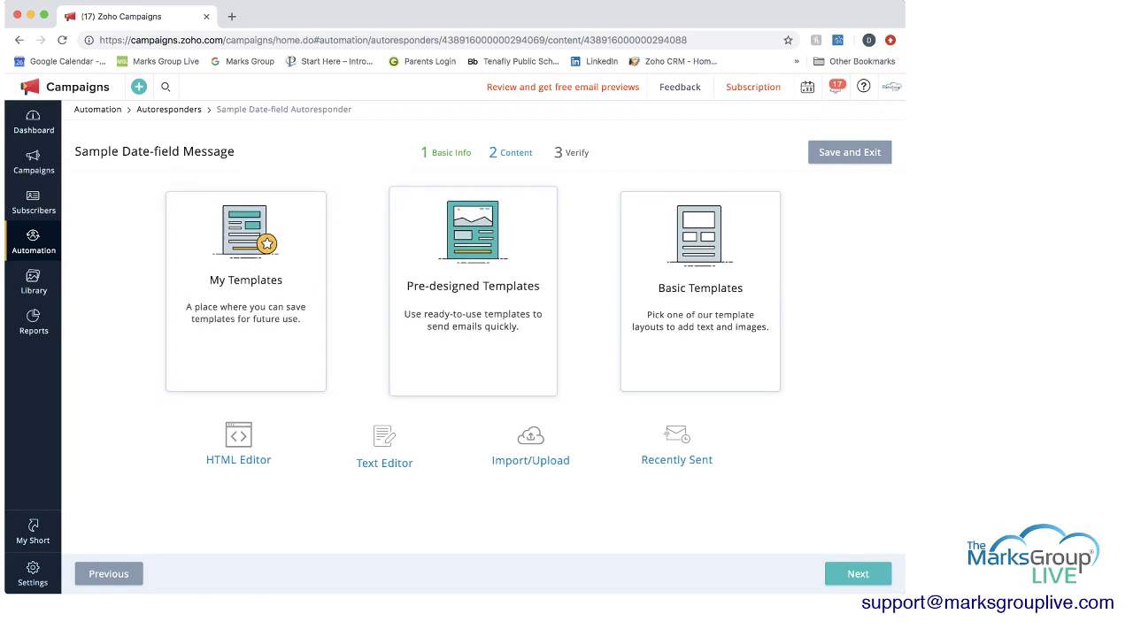
left_click(473, 292)
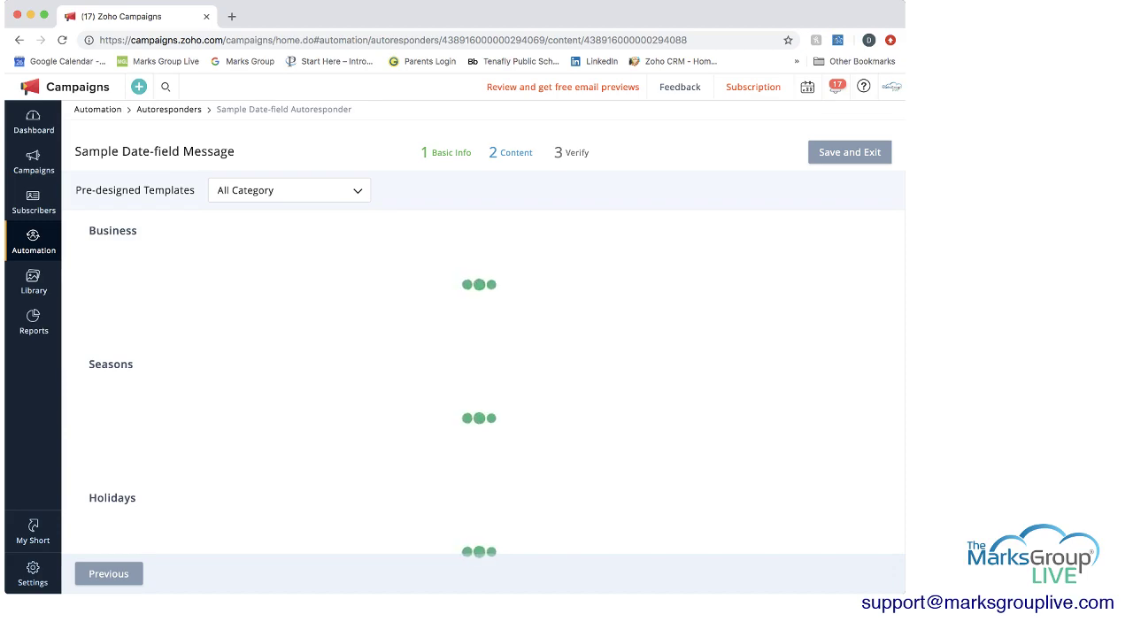
scroll(486, 354, "down", 8)
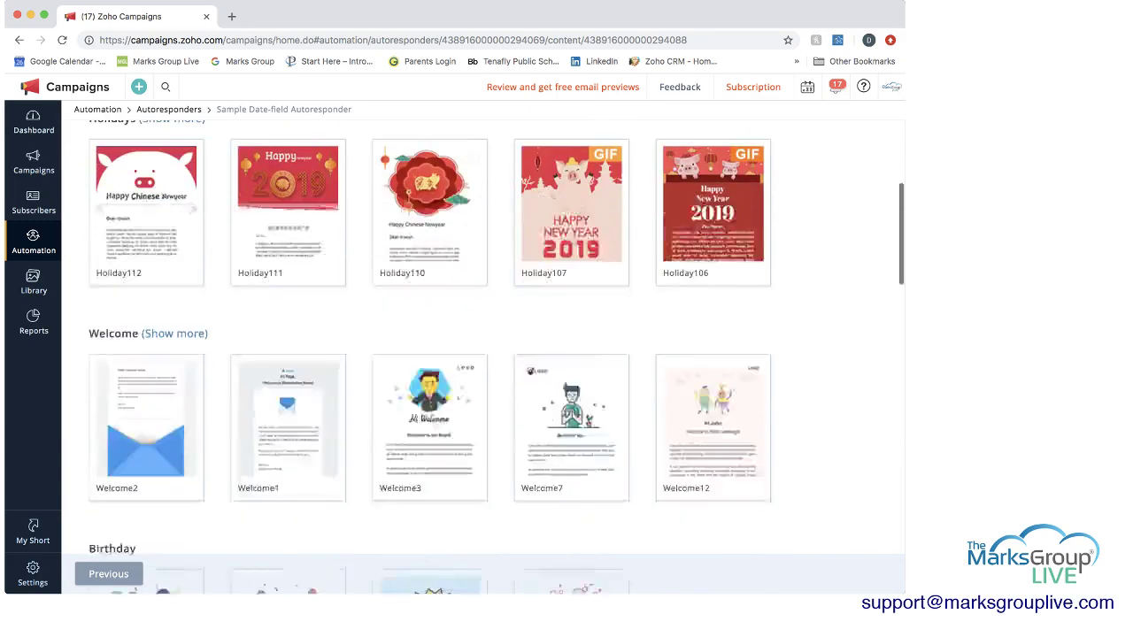
scroll(430, 354, "down", 5)
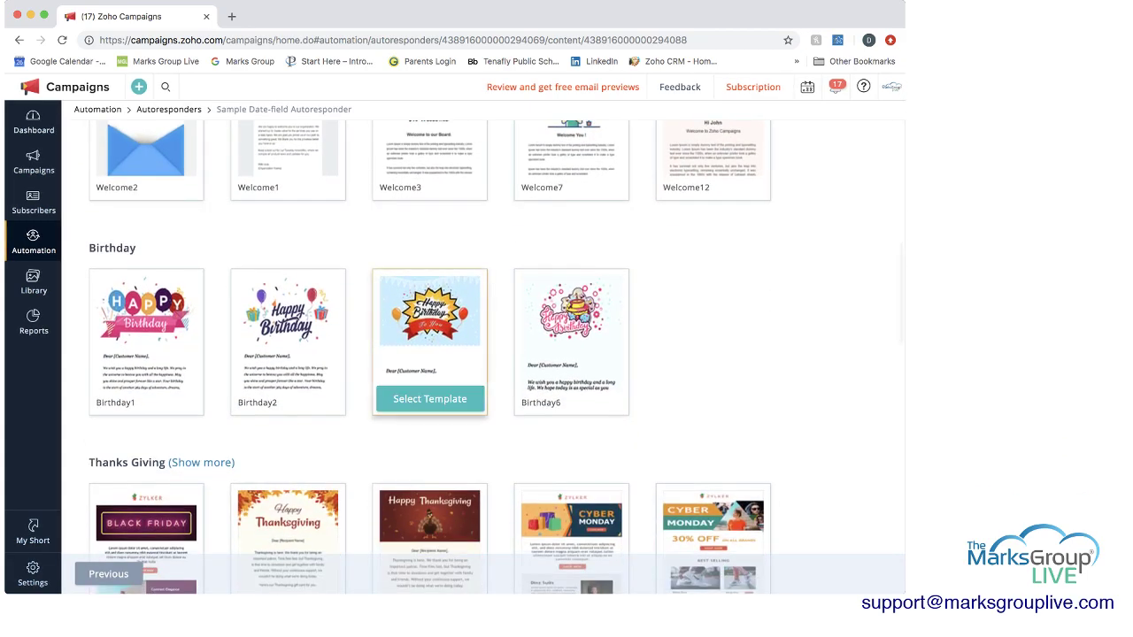
left_click(430, 395)
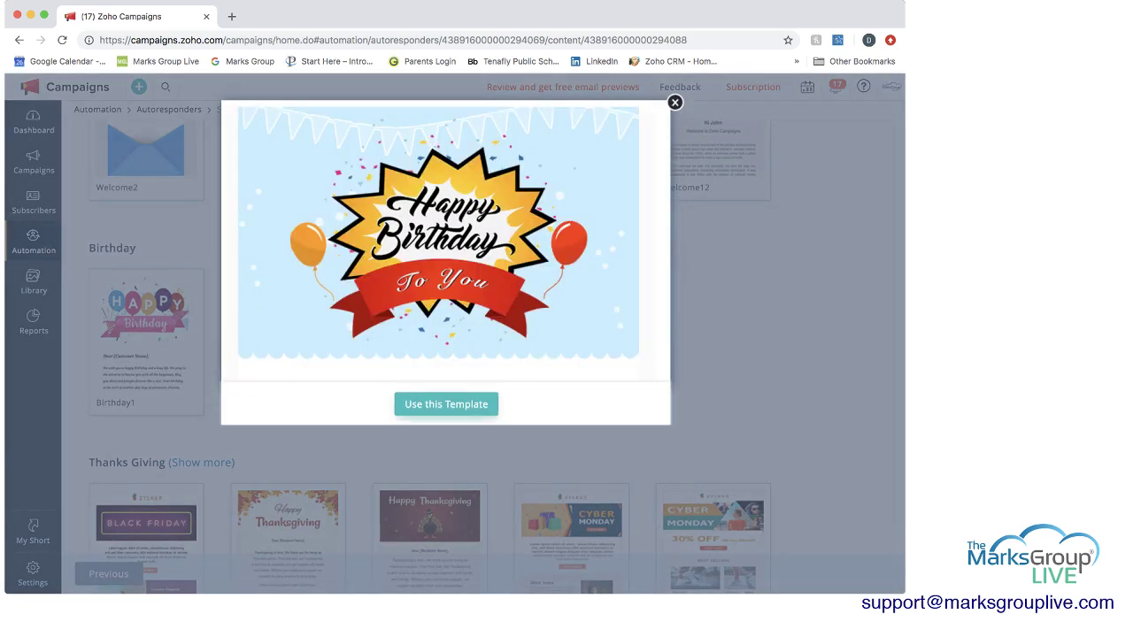
- Use the Happy Birthday To You template and save its content in the editor
left_click(447, 404)
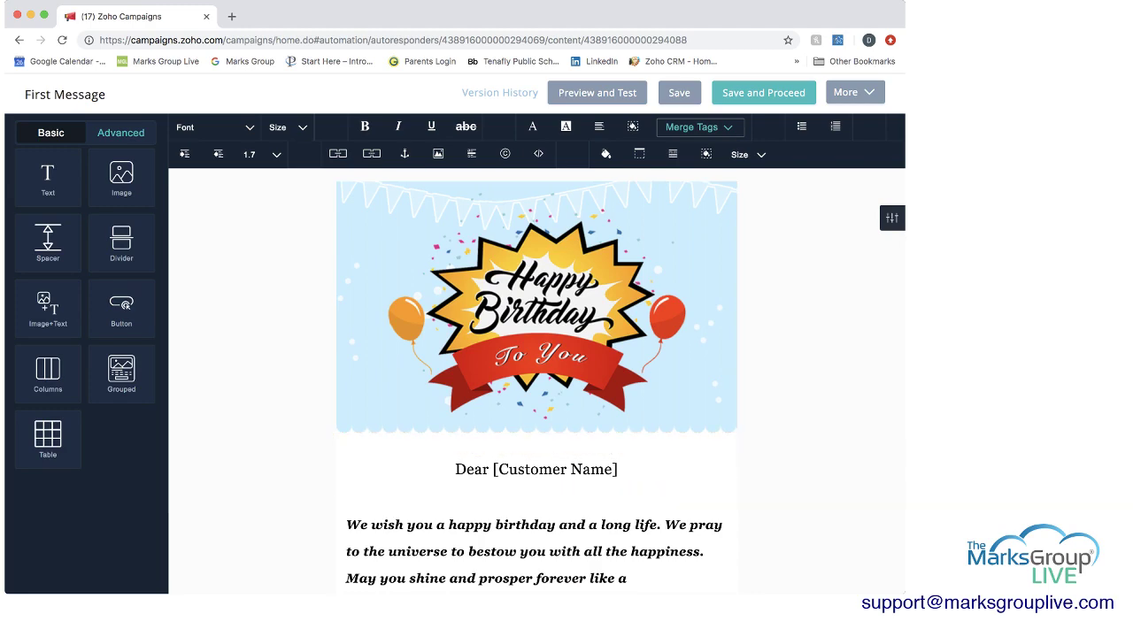
scroll(536, 380, "down", 5)
scroll(536, 381, "up", 5)
left_click(763, 92)
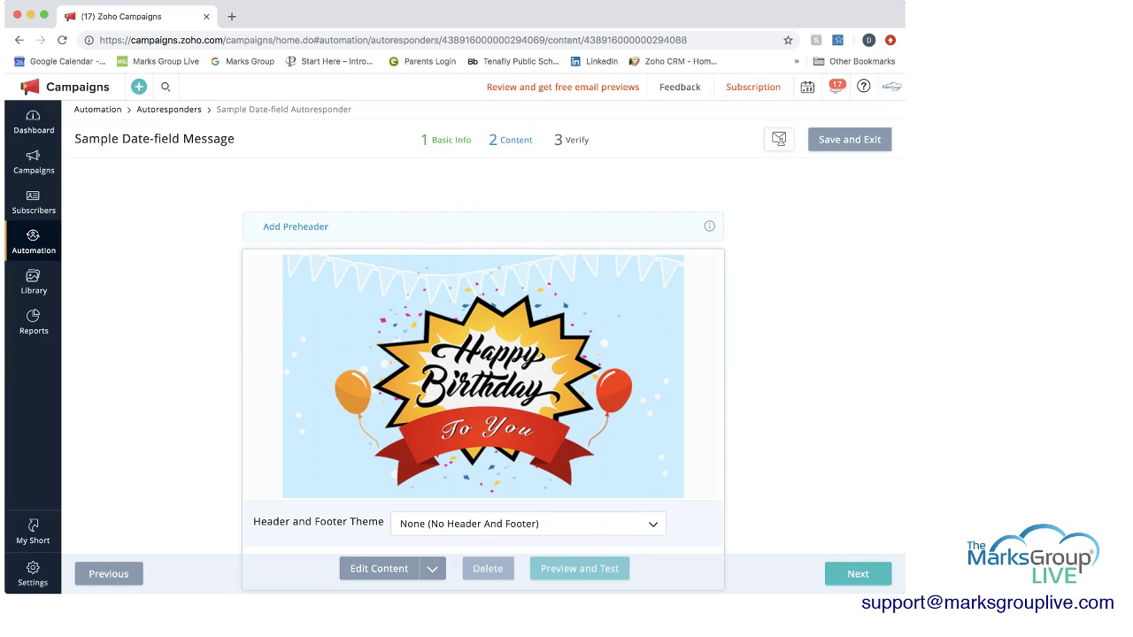
scroll(483, 374, "down", 3)
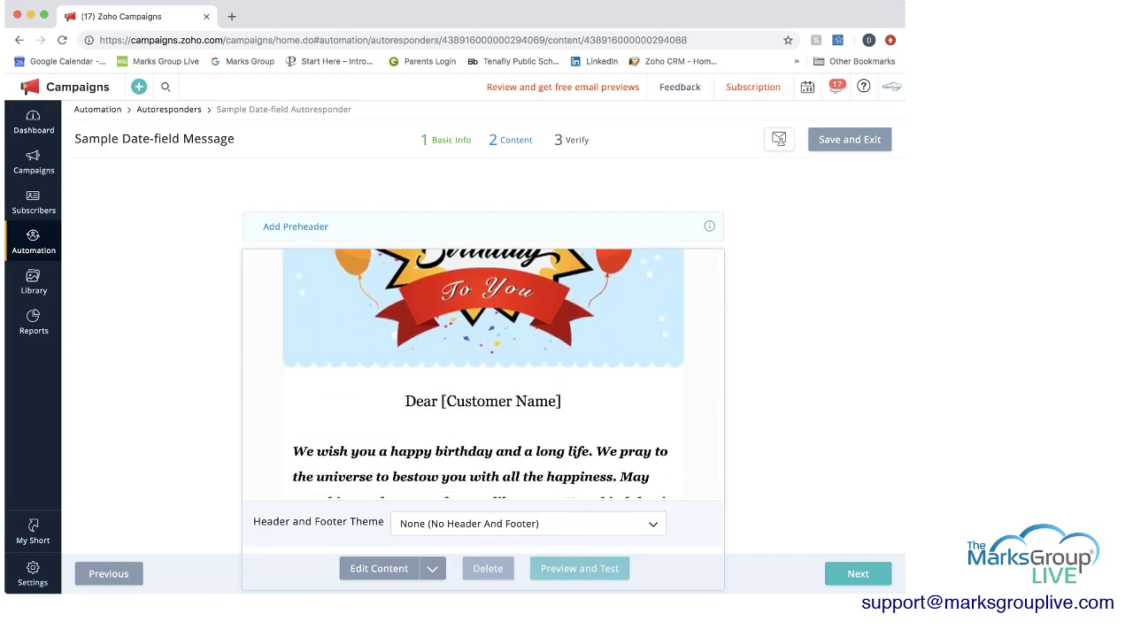
- Advance to the Verify step and review the Subject, Sender and Other Options sections
left_click(858, 573)
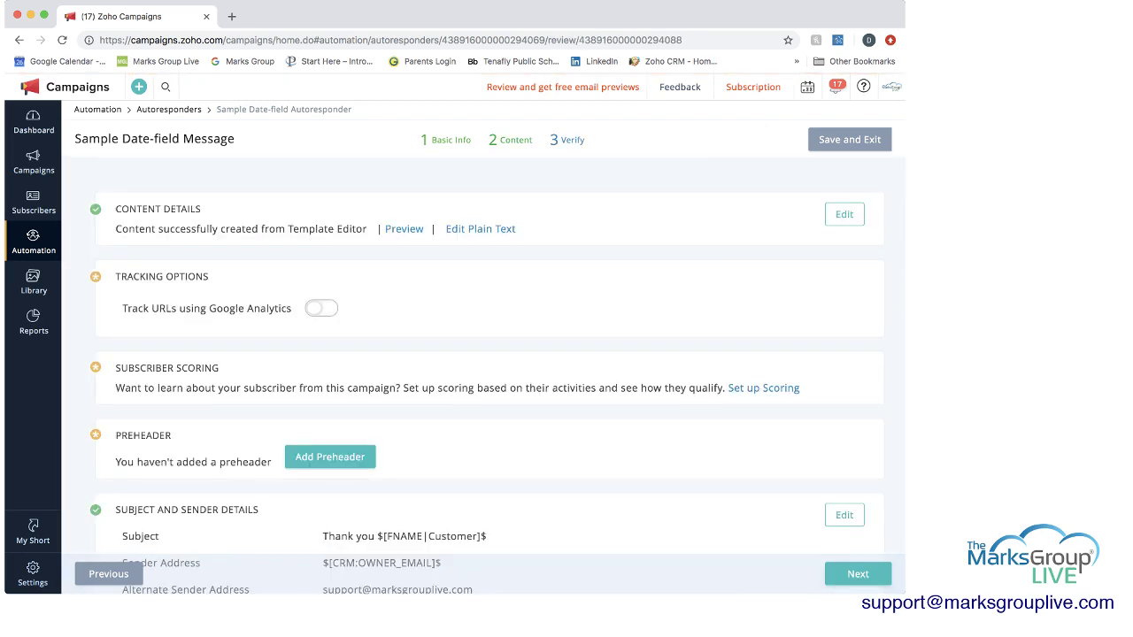
scroll(485, 354, "down", 5)
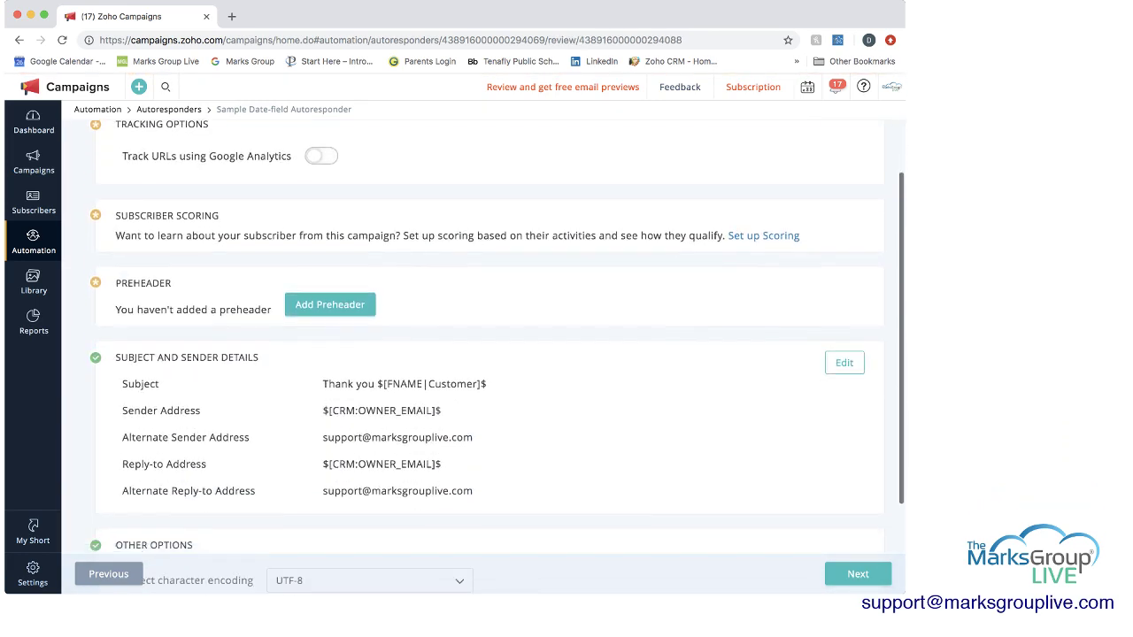
scroll(486, 354, "down", 1)
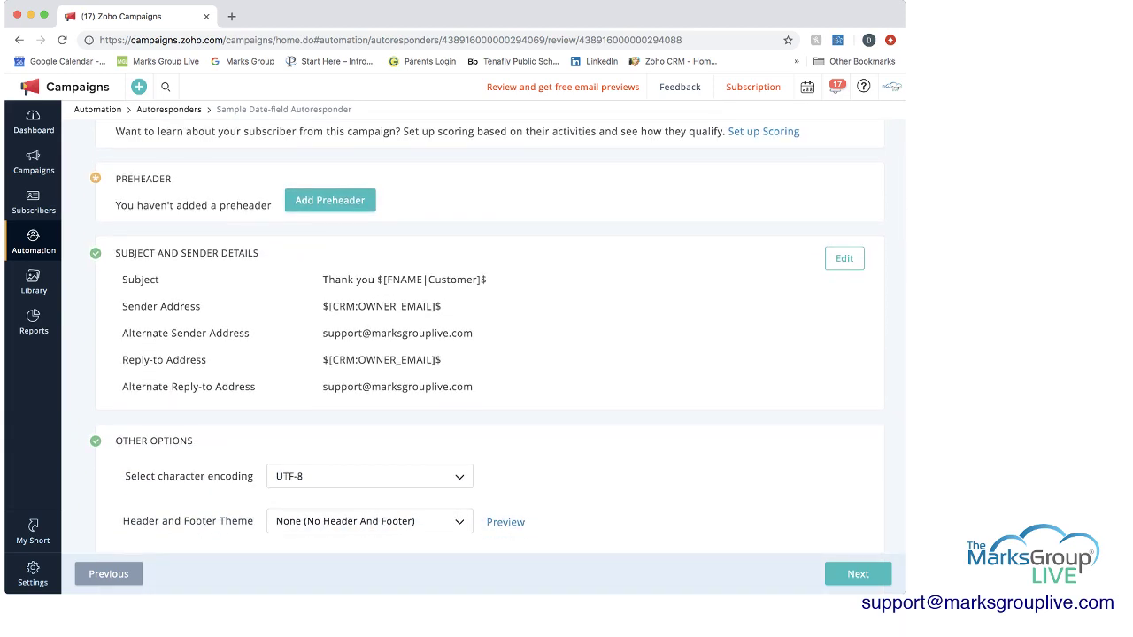
scroll(485, 354, "down", 1)
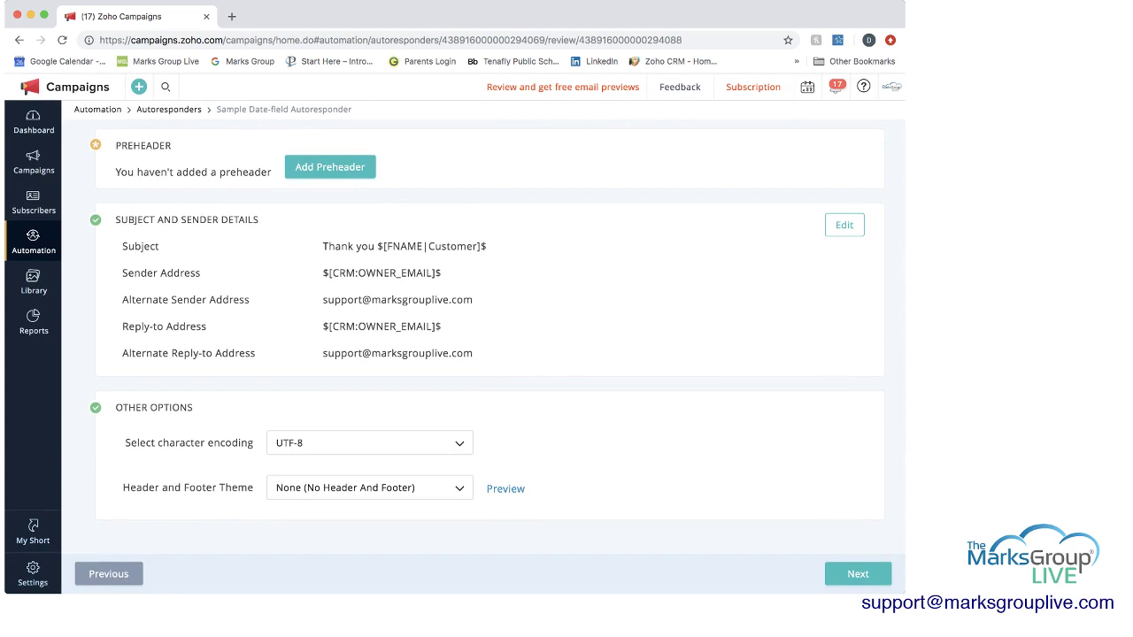
scroll(485, 355, "up", 7)
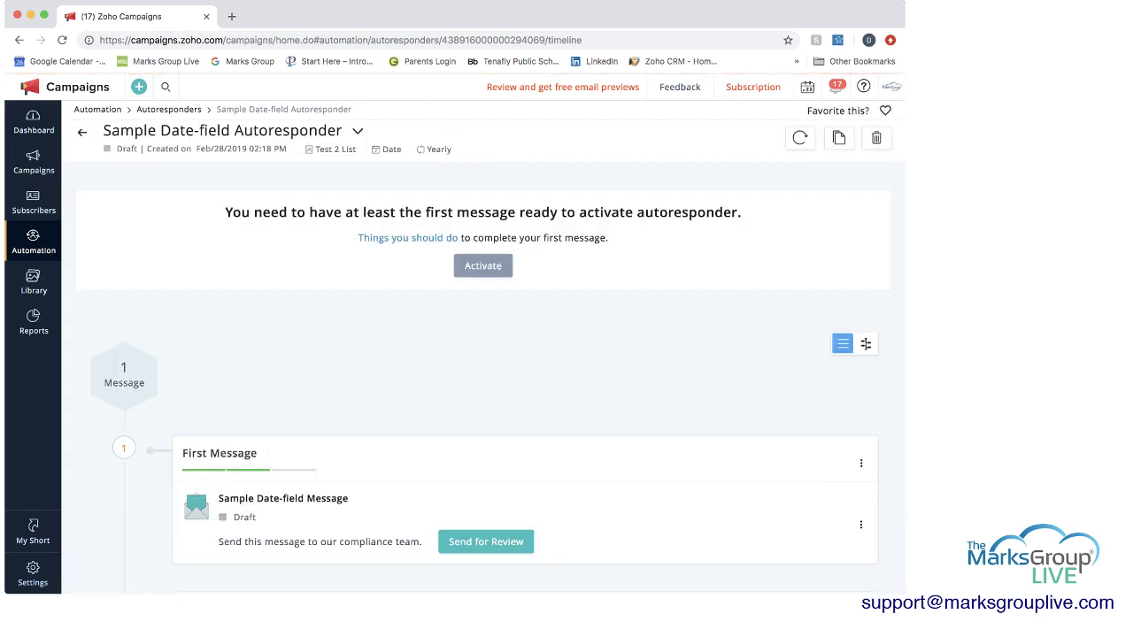
mouse_move(407, 237)
scroll(485, 352, "down", 3)
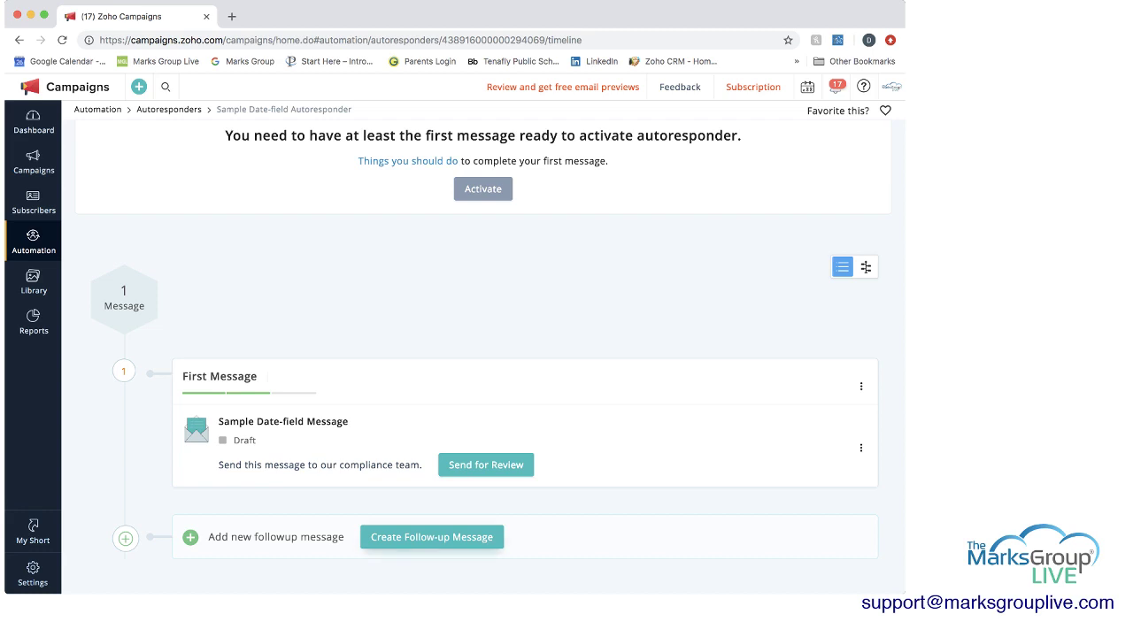
scroll(454, 354, "up", 2)
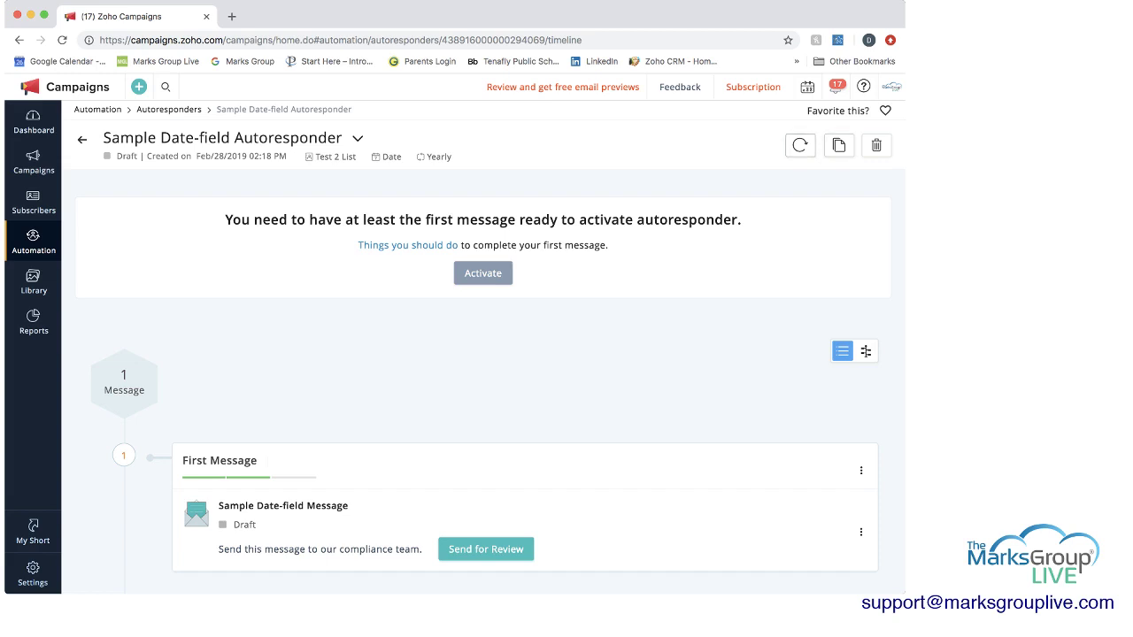
- Start cloning the autoresponder, then cancel back to the All Autoresponders list
left_click(838, 145)
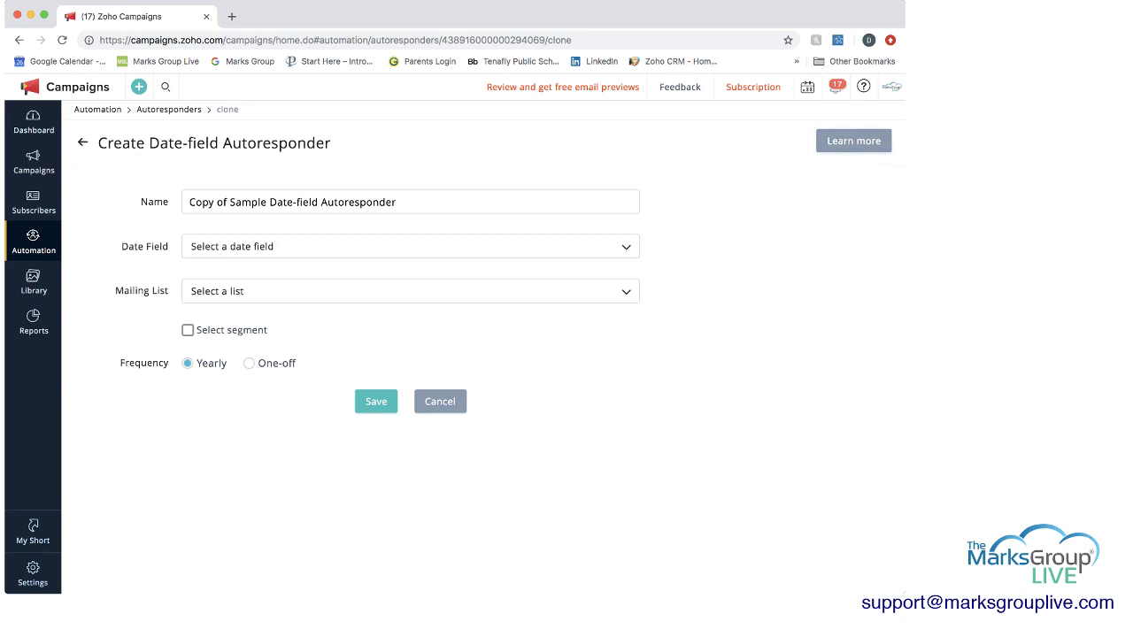
left_click(82, 141)
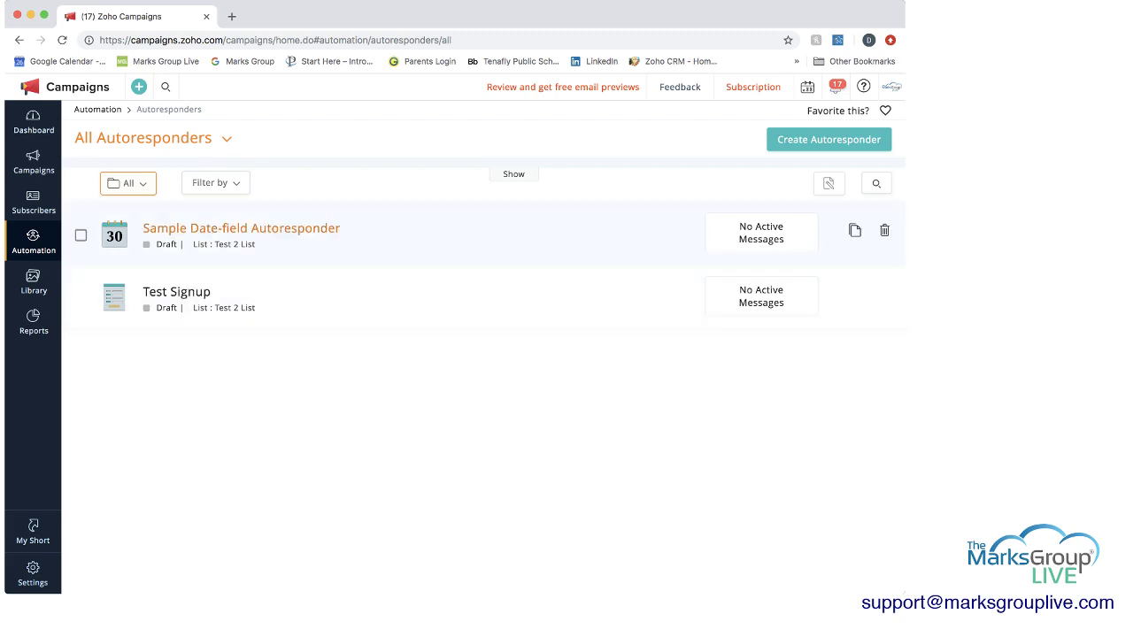
- View the Sample Date-field Autoresponder's timeline twice, returning to the All Autoresponders list each time
left_click(240, 228)
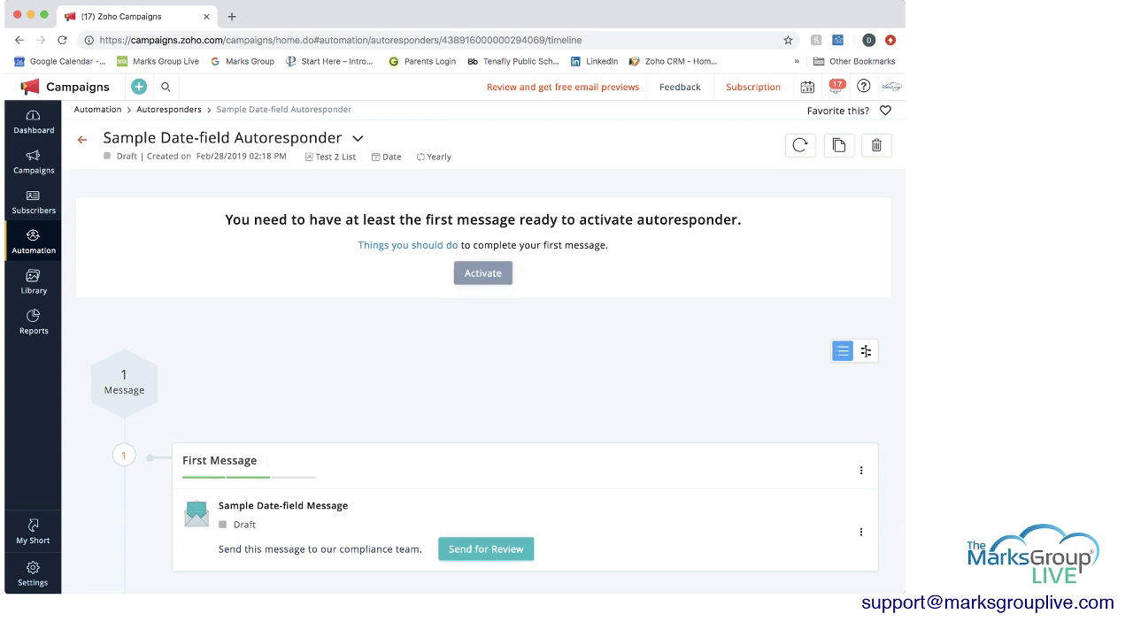
left_click(82, 139)
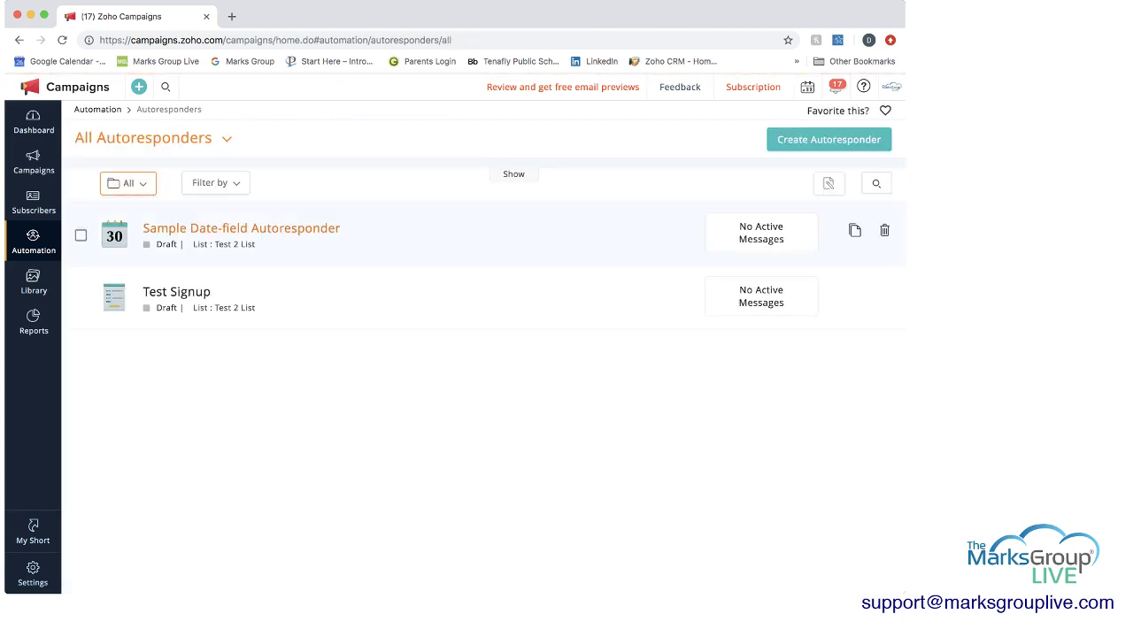
left_click(241, 229)
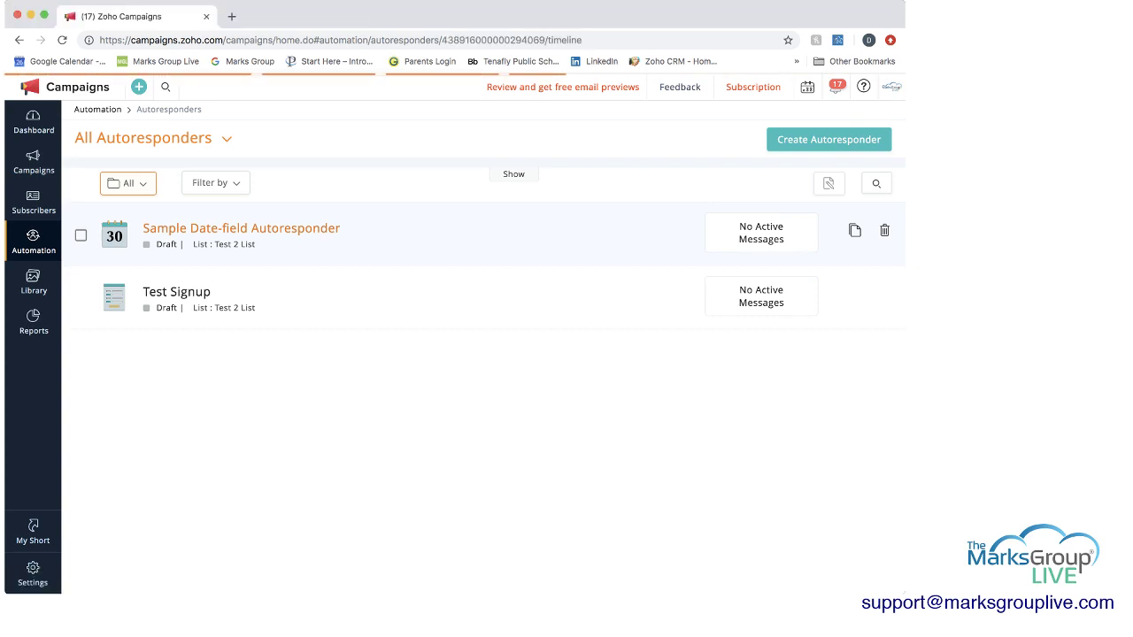
scroll(453, 354, "down", 1)
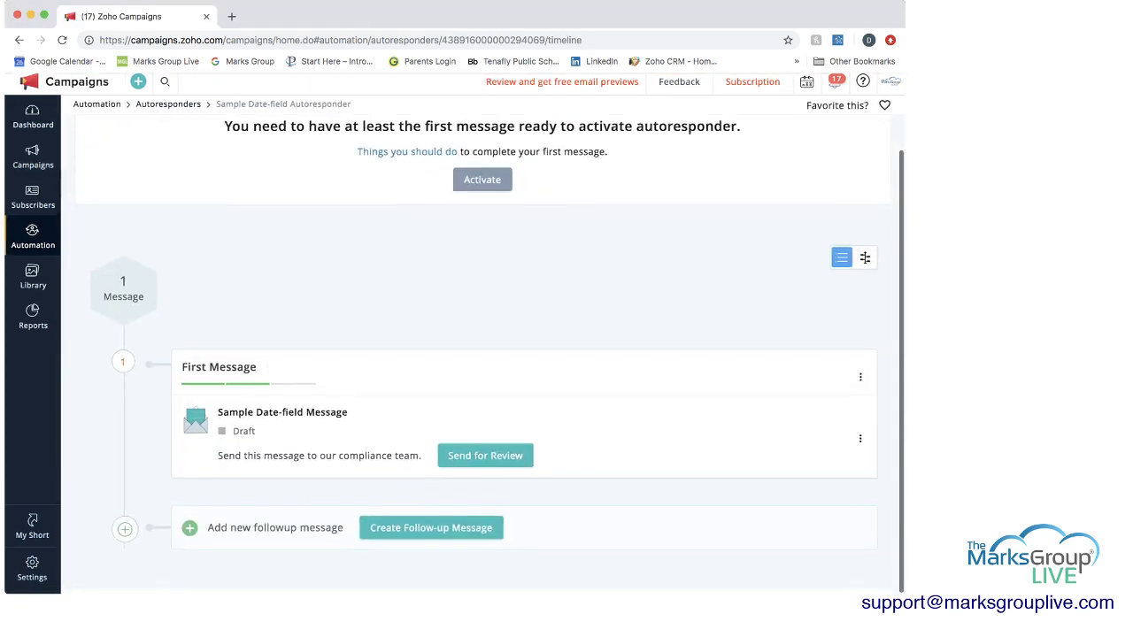
scroll(454, 354, "up", 1)
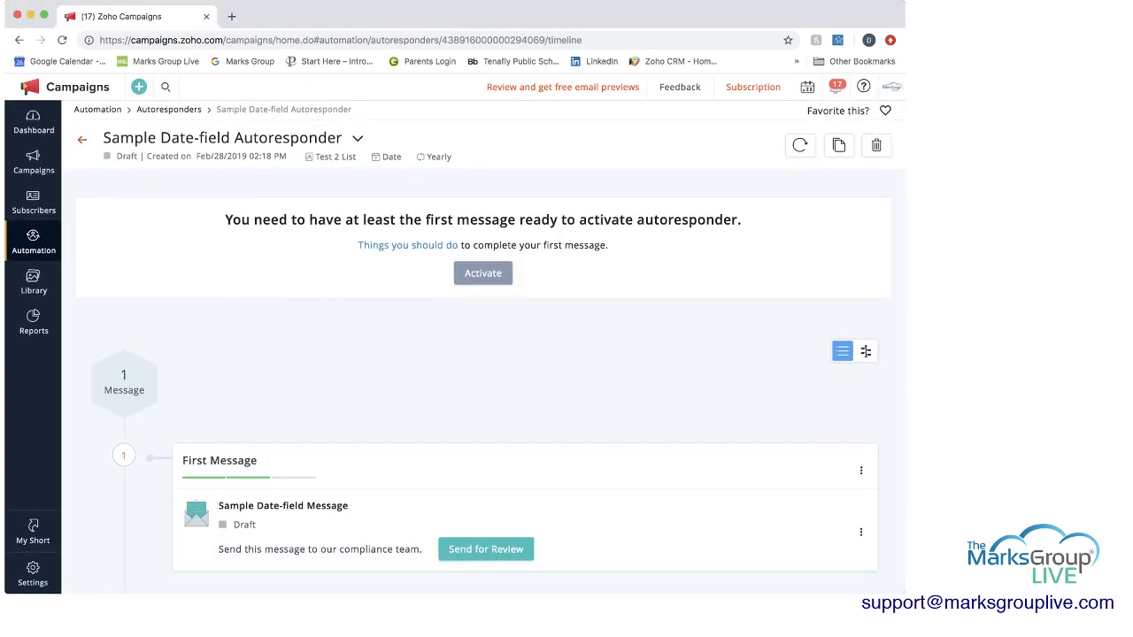
left_click(82, 139)
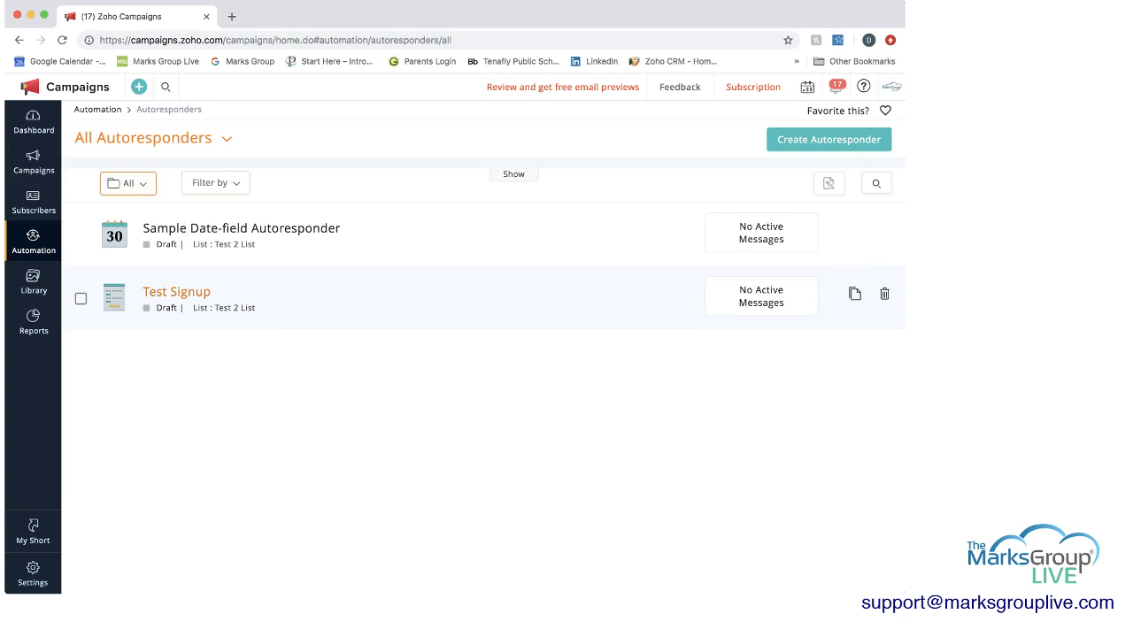
- Open the Test Signup autoresponder's timeline and scroll down to its End-of-series Actions and back
left_click(176, 291)
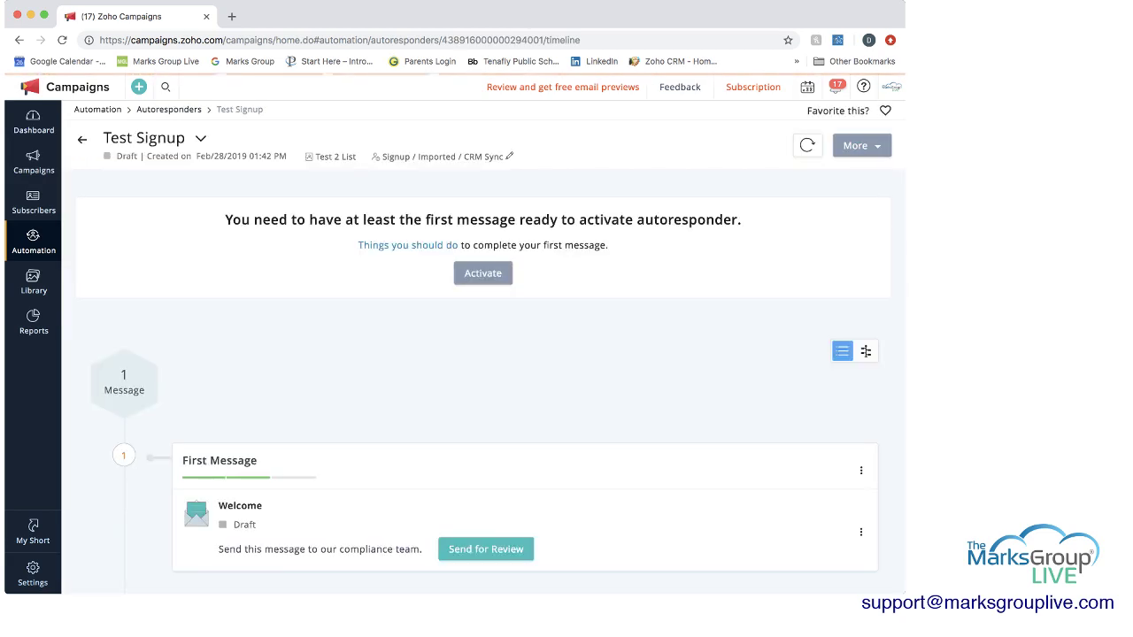
scroll(487, 354, "down", 5)
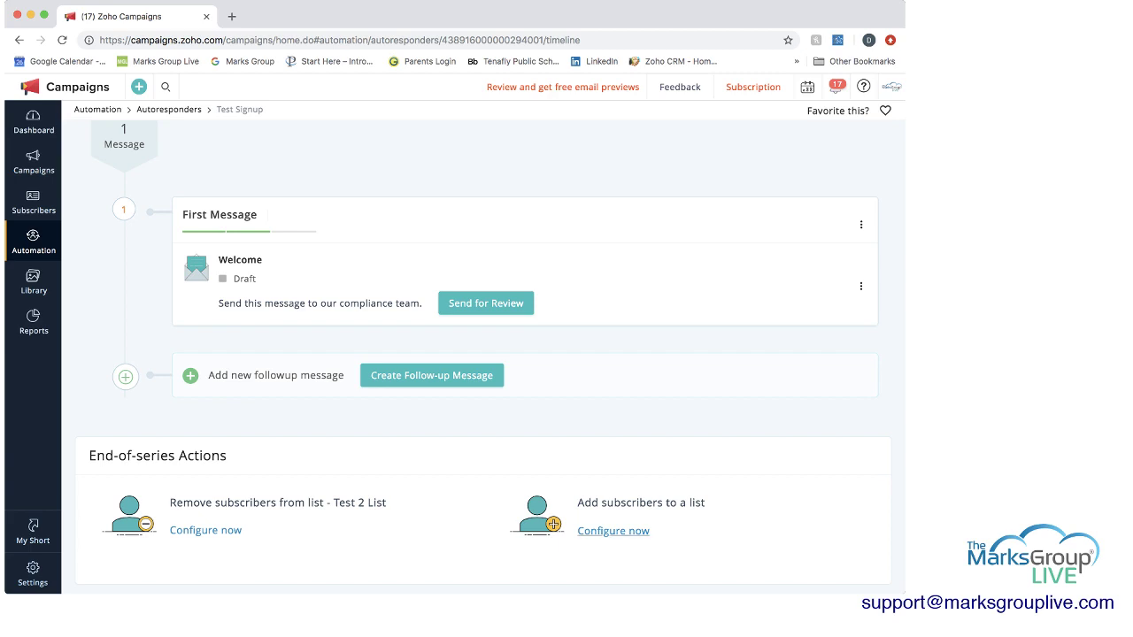
scroll(482, 354, "up", 5)
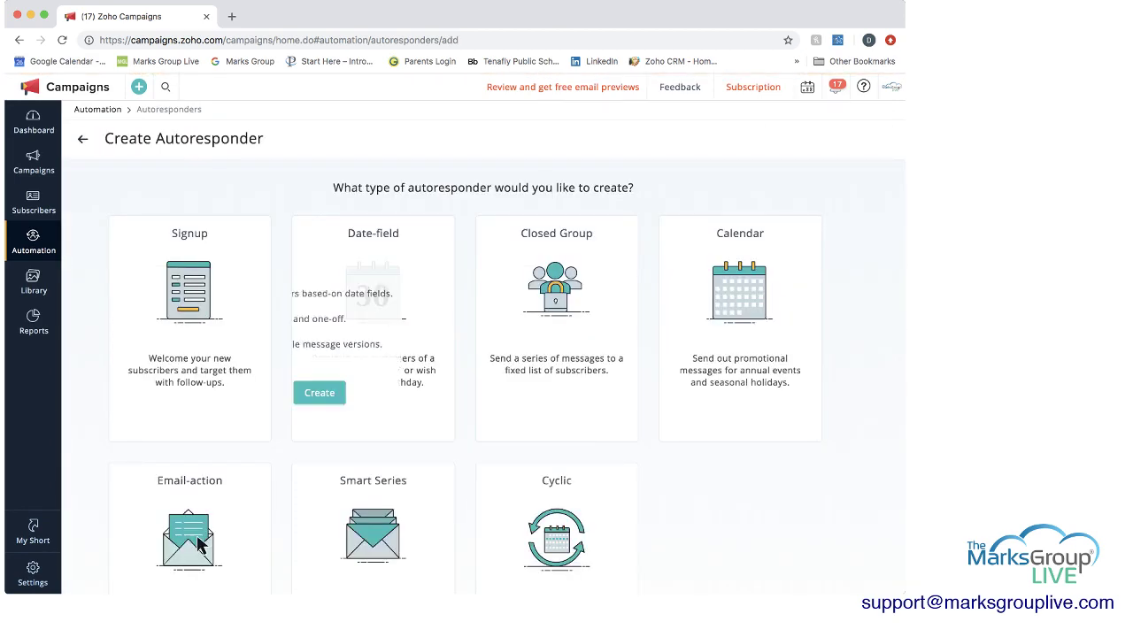
scroll(200, 544, "down", 2)
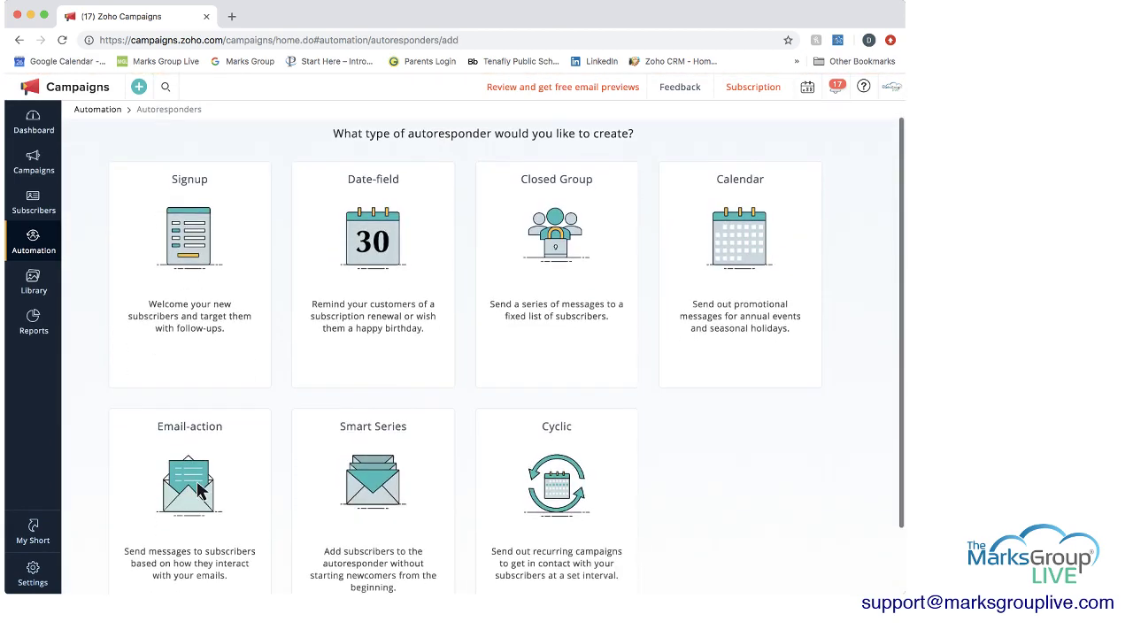
scroll(200, 478, "down", 1)
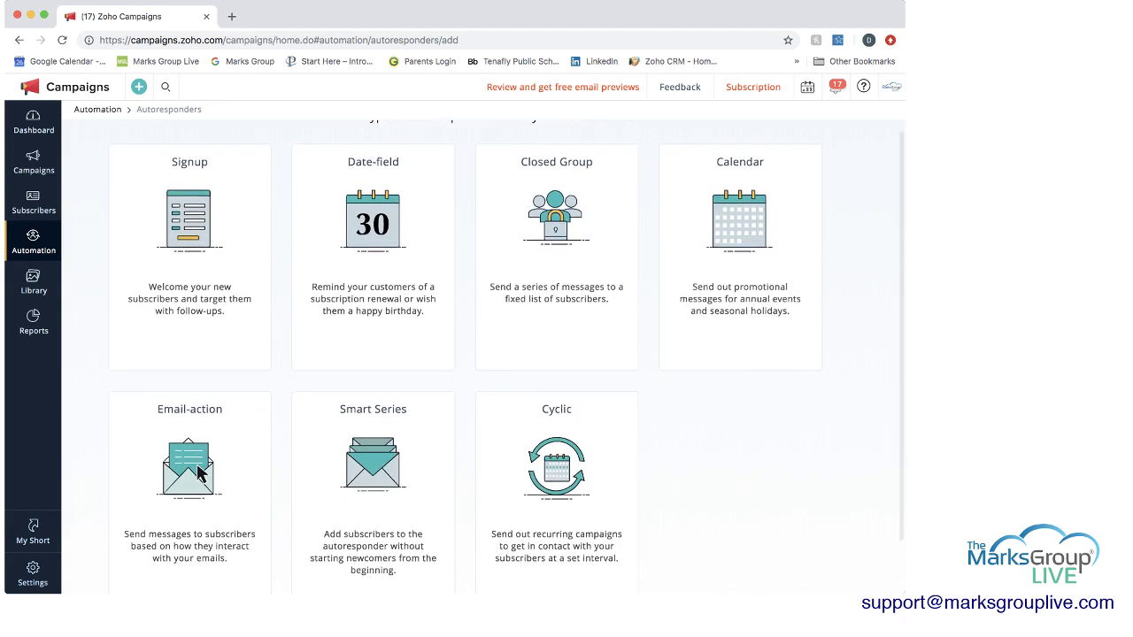
scroll(199, 471, "down", 1)
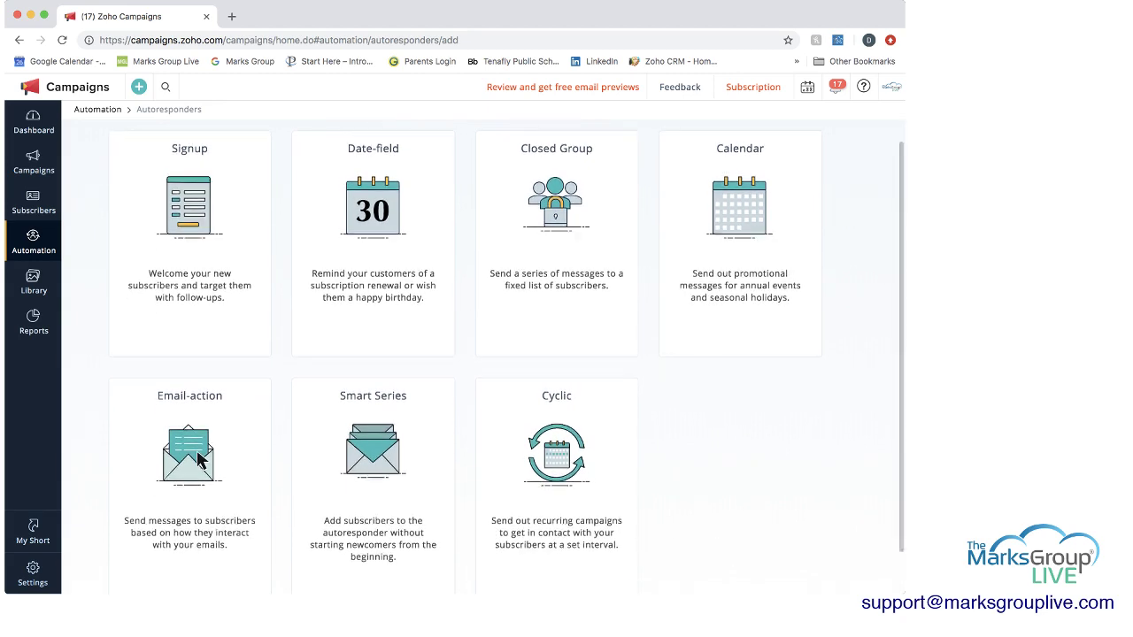